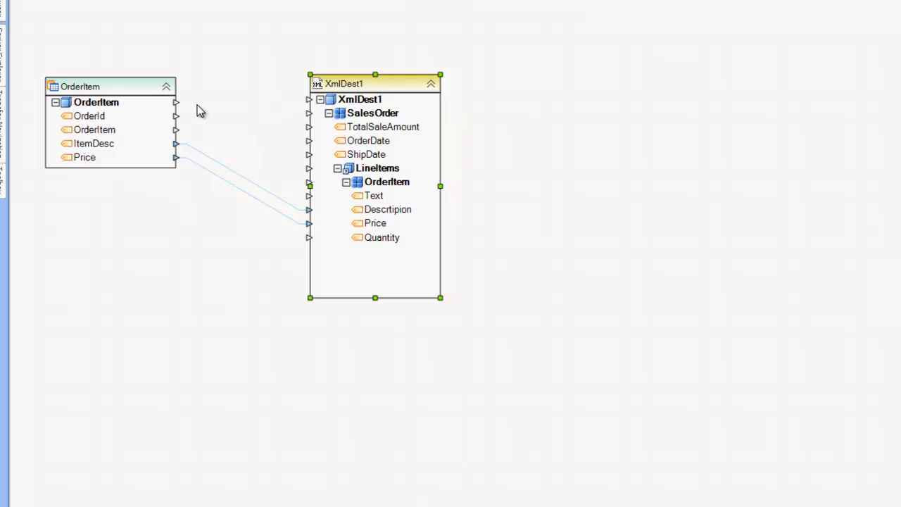
- Preview the OrderItem source's 9 records, such as Toothbrush and Soap with prices, then select XmlDest1
left_click(121, 89)
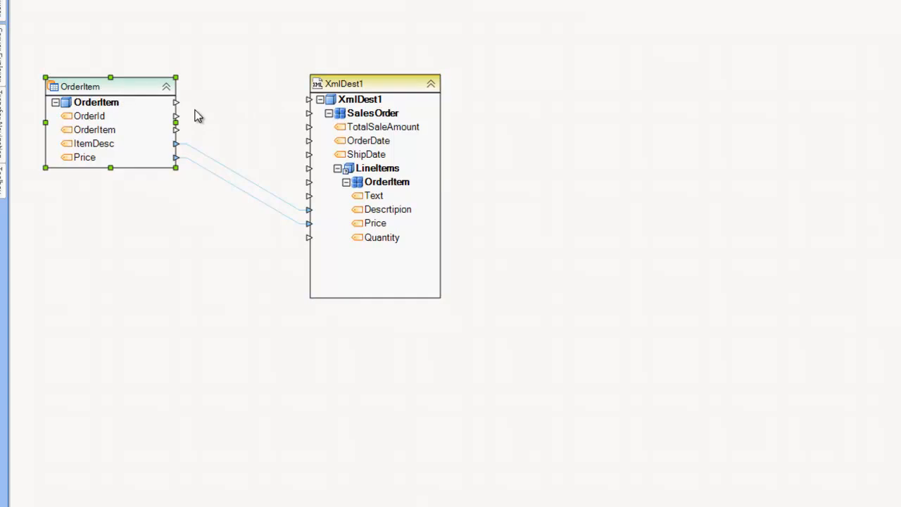
right_click(150, 93)
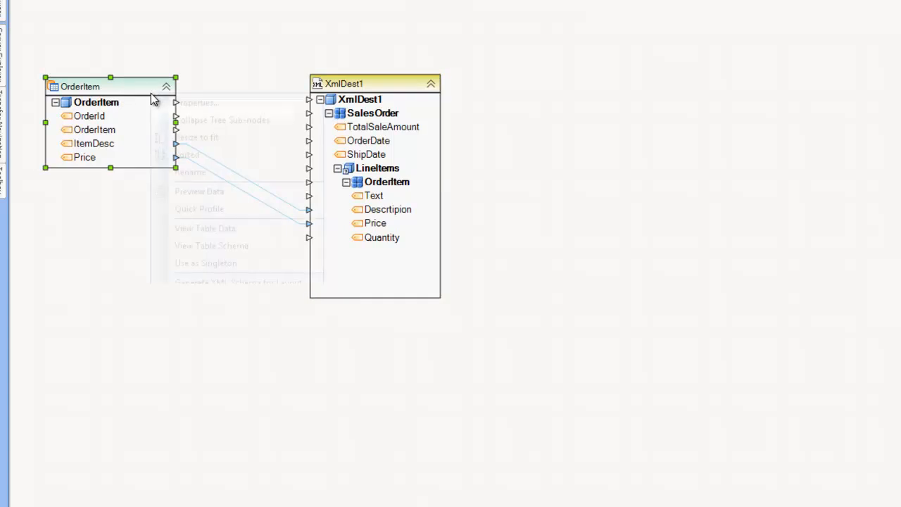
left_click(199, 190)
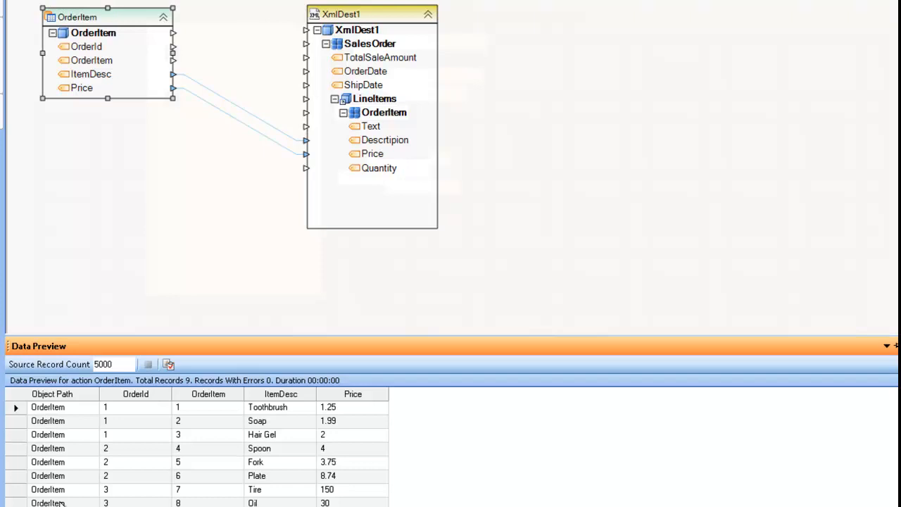
left_click(371, 12)
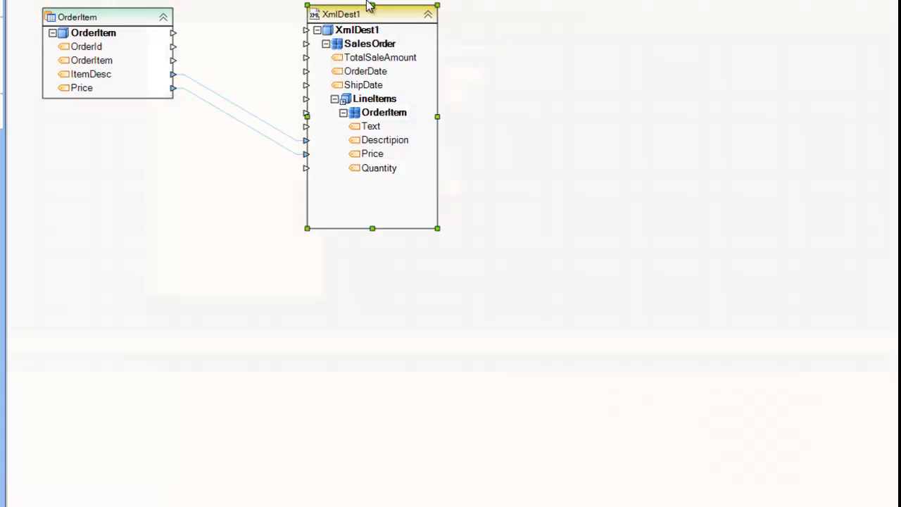
- Run the dataflow and open out.xml, where each SalesOrder wraps an OrderItem with description and price
right_click(369, 16)
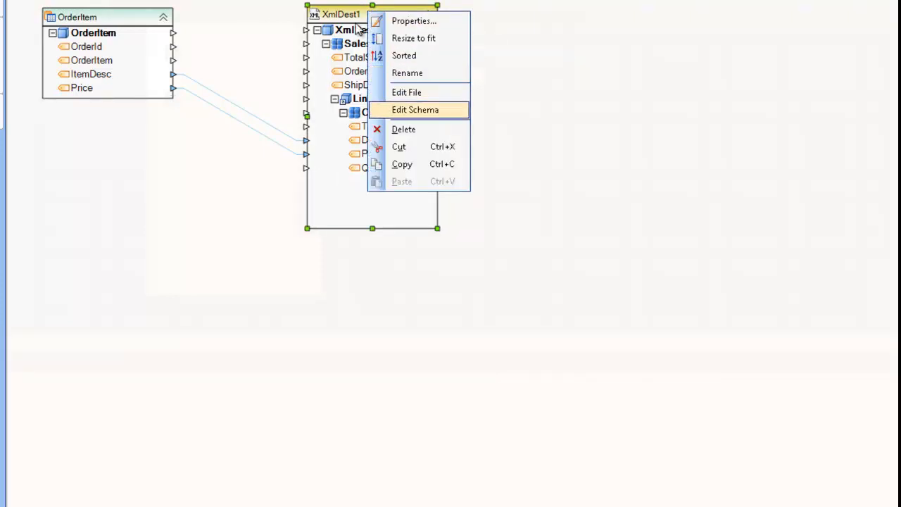
left_click(312, 15)
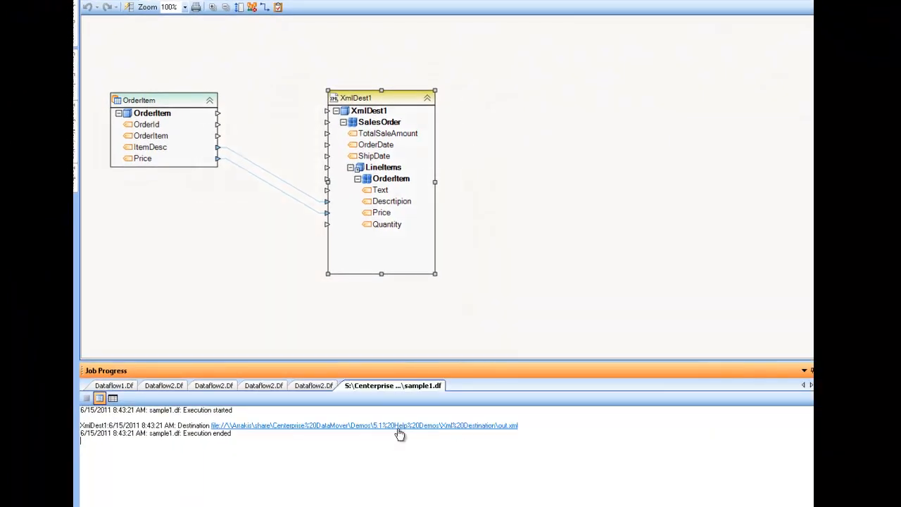
left_click(397, 428)
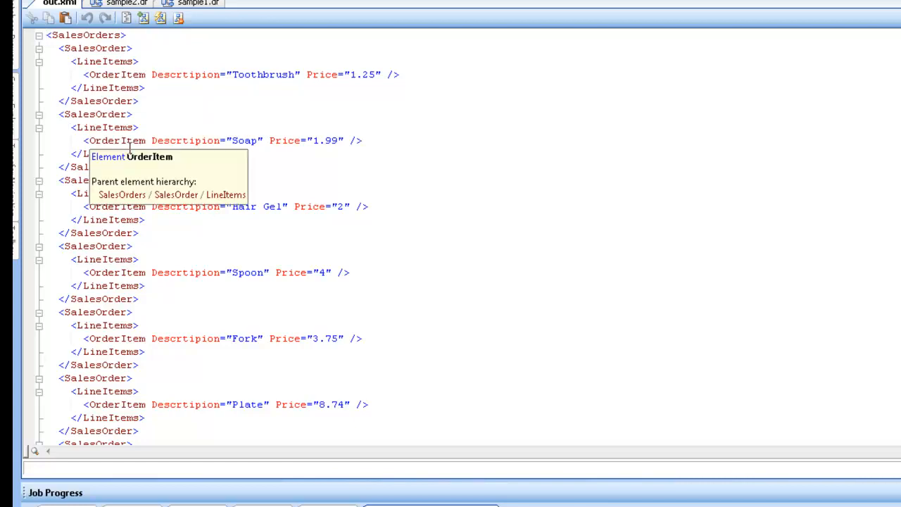
- Return to the sample1.dr diagram showing OrderItem's ItemDesc and Price mapped into XmlDest1
left_click(200, 4)
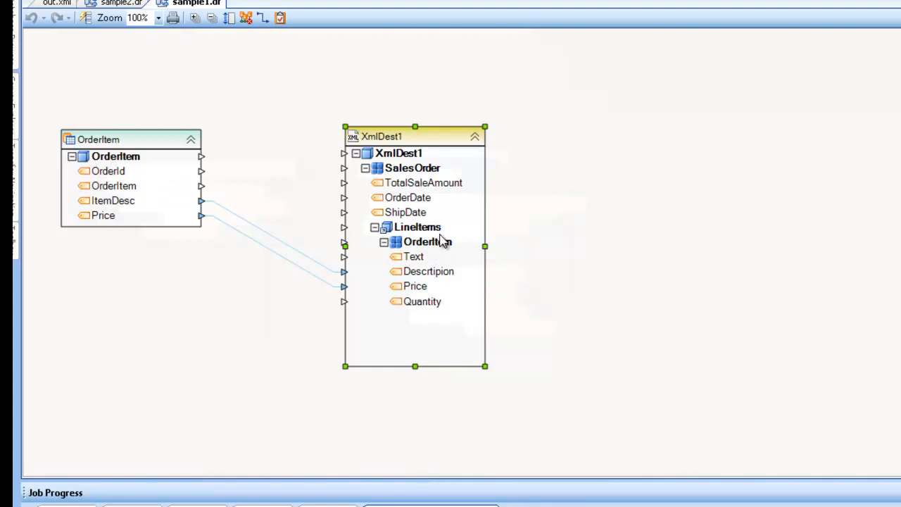
- Move the XmlDest1 box to the right on the sample1 diagram
left_click_drag(414, 139, 512, 129)
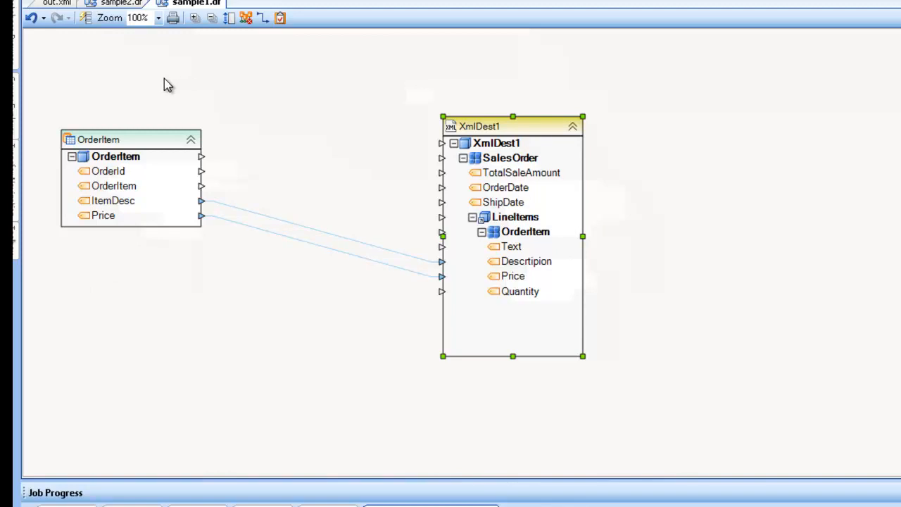
- On sample2.dr, move XmlDest1 right and expand SalesOrder, LineItems and OrderItem to reveal its fields
left_click(121, 4)
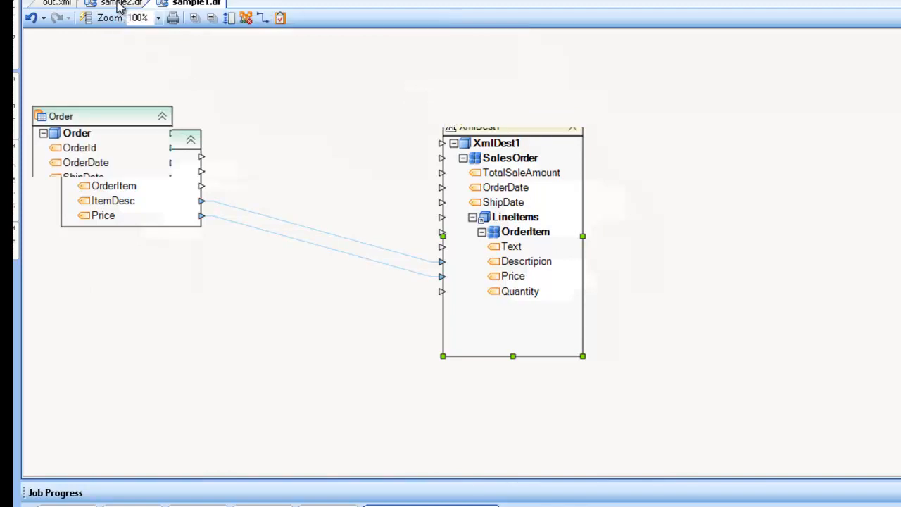
left_click_drag(502, 146, 658, 145)
left_click(581, 177)
left_click(582, 177)
left_click(581, 177)
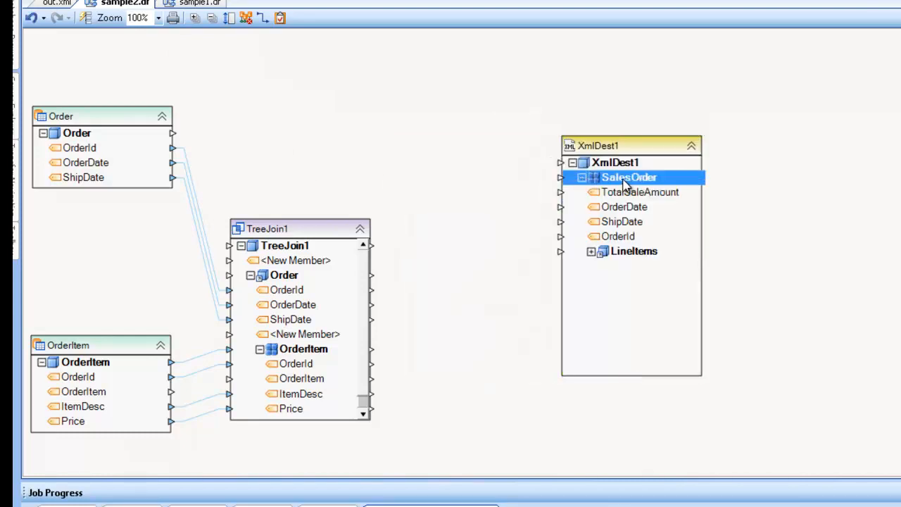
left_click(591, 251)
left_click(606, 271)
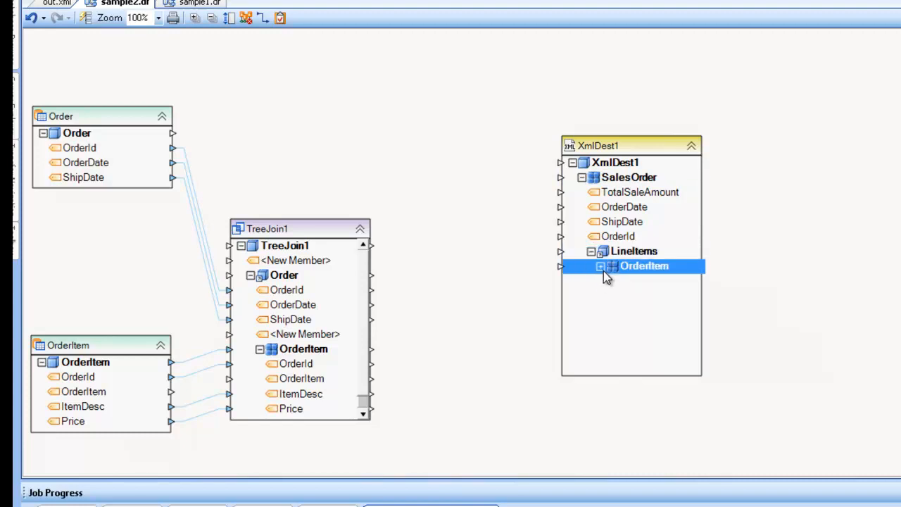
left_click(600, 267)
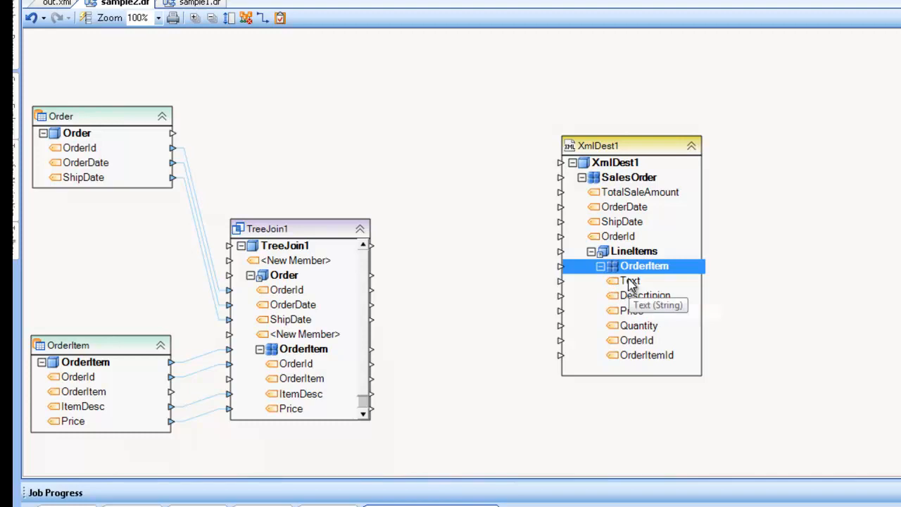
- Select the Order source, the OrderItem source and the TreeJoin1 transformation in turn
left_click(95, 117)
left_click(100, 346)
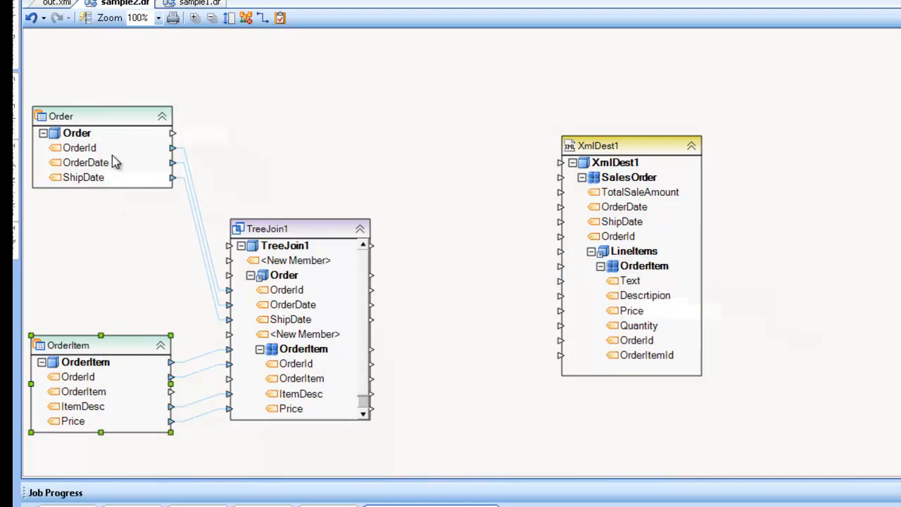
left_click(301, 242)
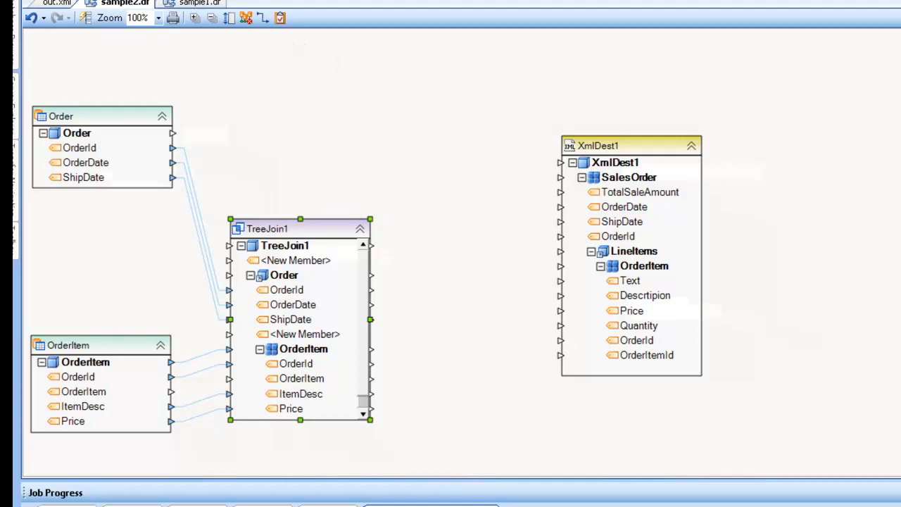
- Review the full out.xml SalesOrders output, then return to the sample1.dr diagram
left_click(62, 4)
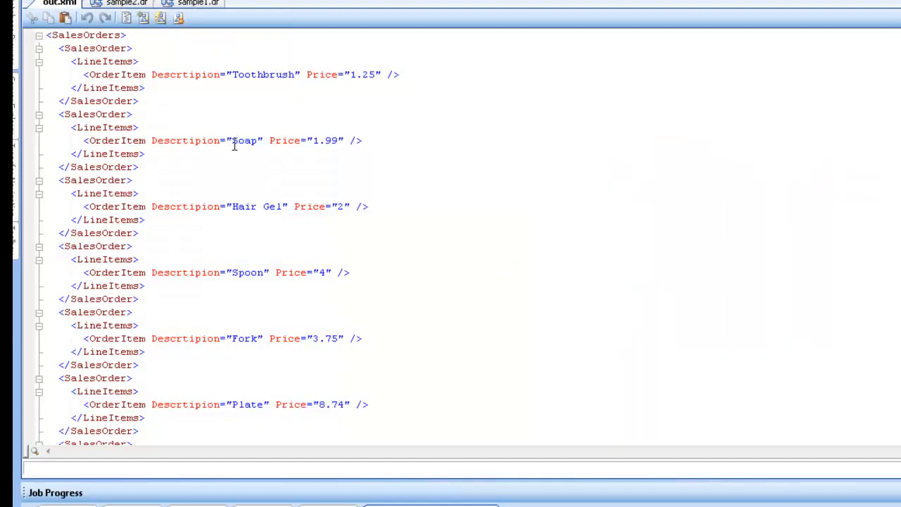
scroll(237, 109, "down", 5)
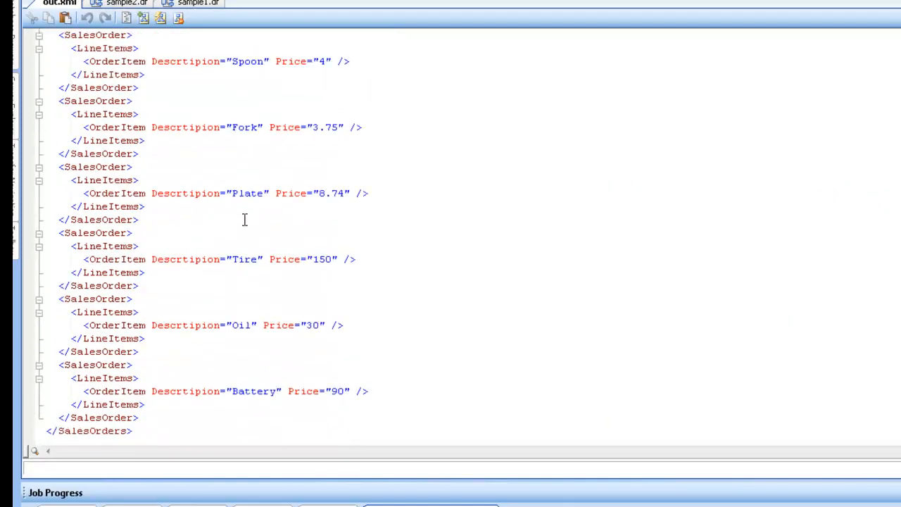
scroll(229, 326, "up", 5)
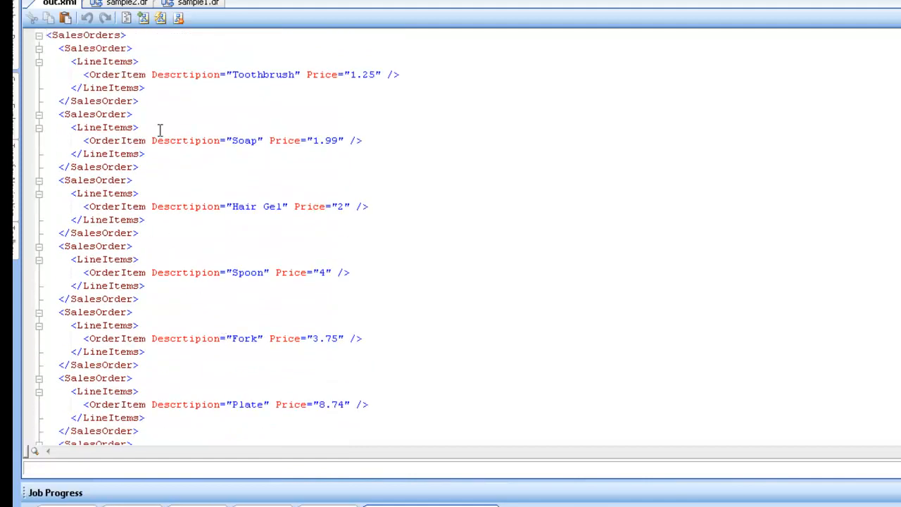
scroll(149, 115, "down", 4)
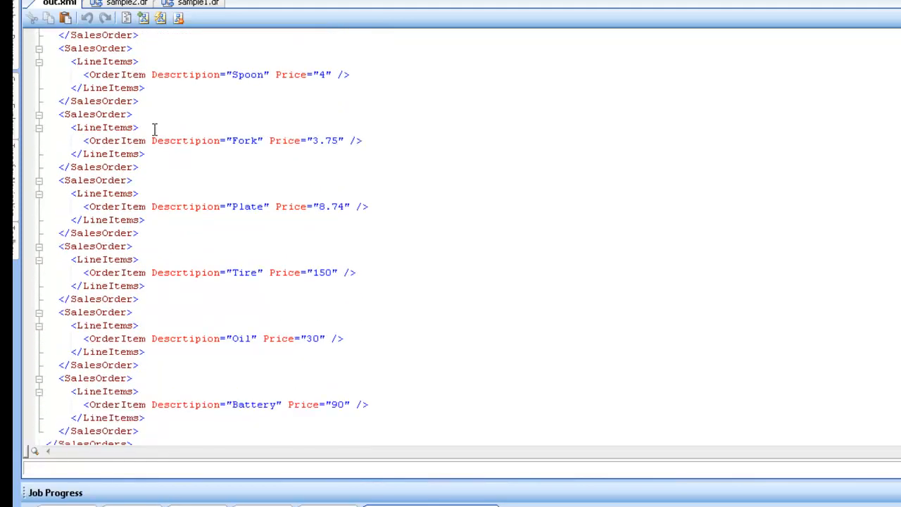
scroll(130, 321, "down", 1)
scroll(125, 341, "up", 5)
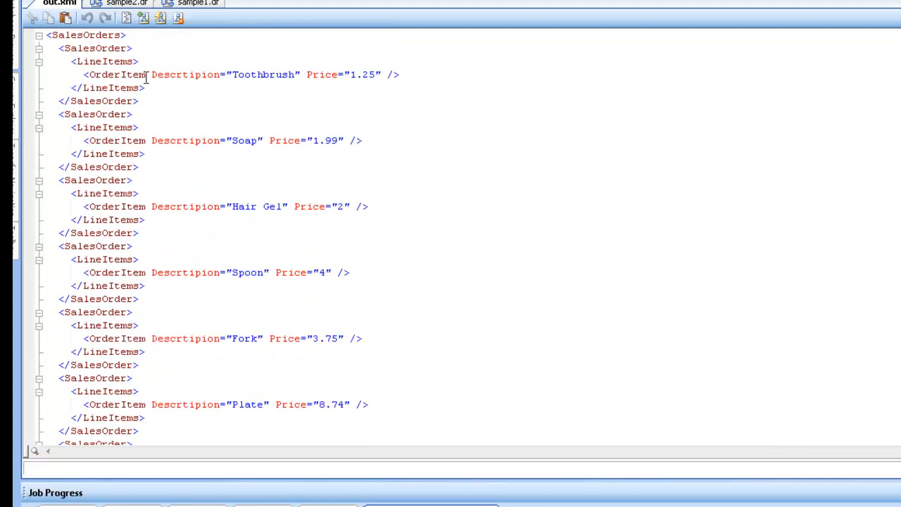
left_click(197, 3)
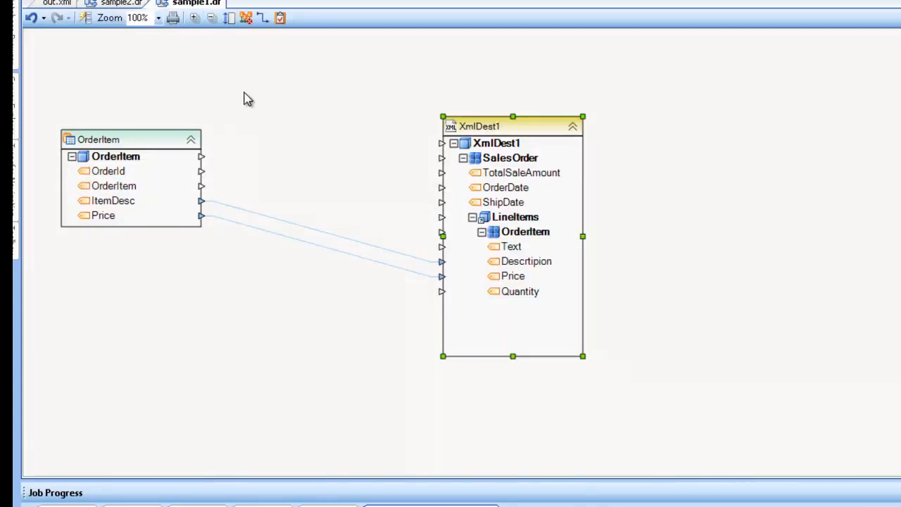
- On sample2.dr, preview TreeJoin1's data: 3 hierarchical records, 0 errors
left_click(106, 3)
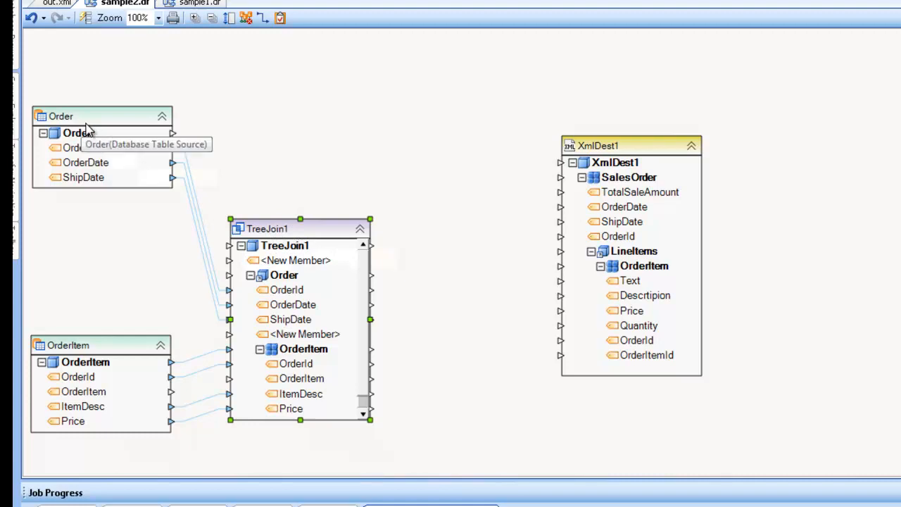
right_click(319, 231)
left_click(372, 328)
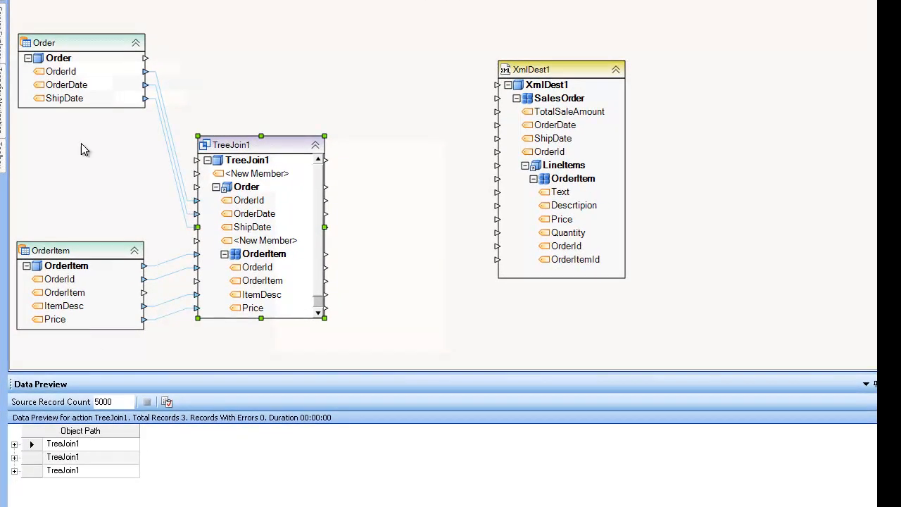
- Preview the Order source's records, then the OrderItem source's 9 records, Toothbrush through Battery
right_click(77, 45)
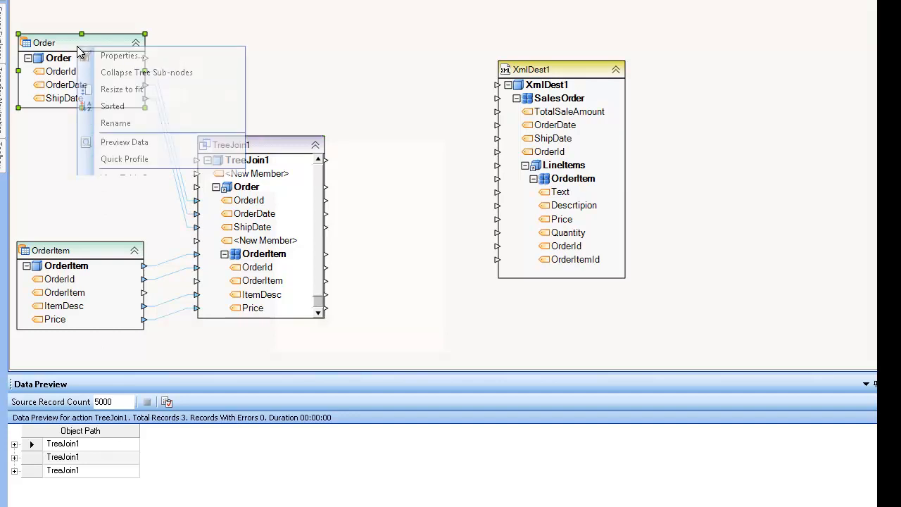
left_click(121, 142)
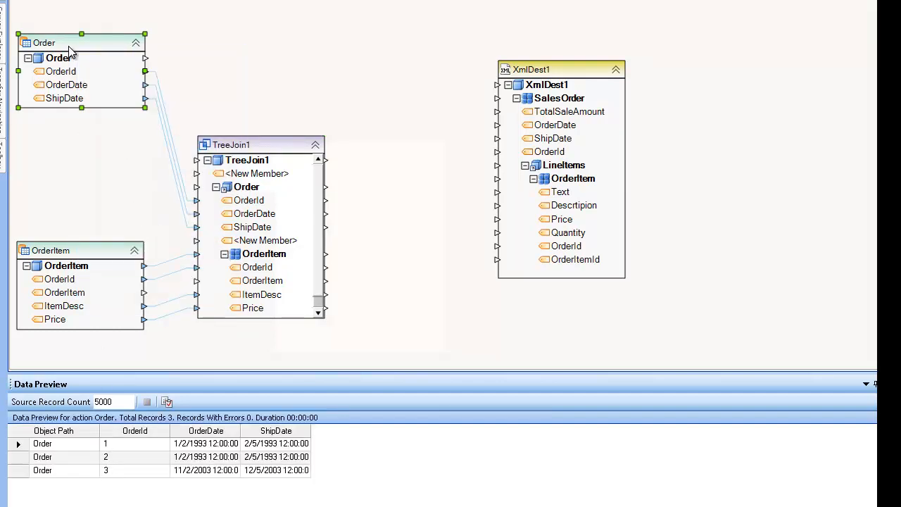
right_click(84, 261)
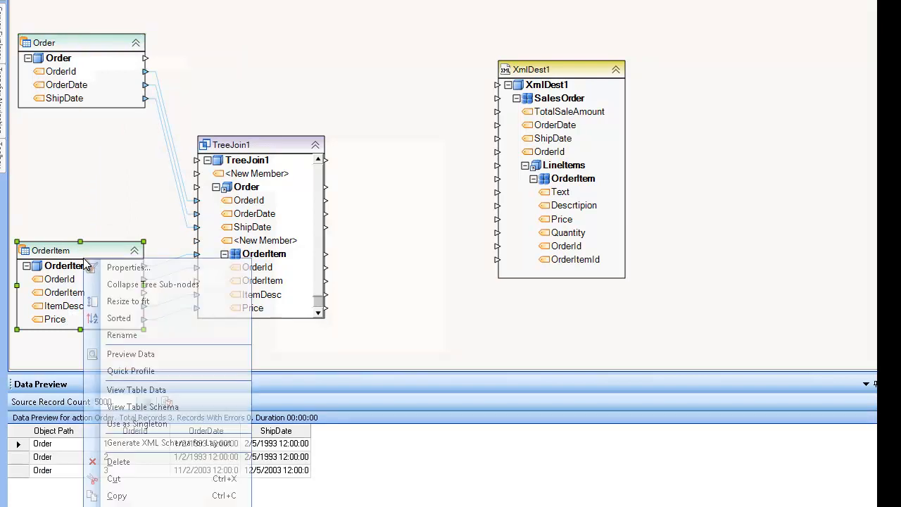
left_click(122, 358)
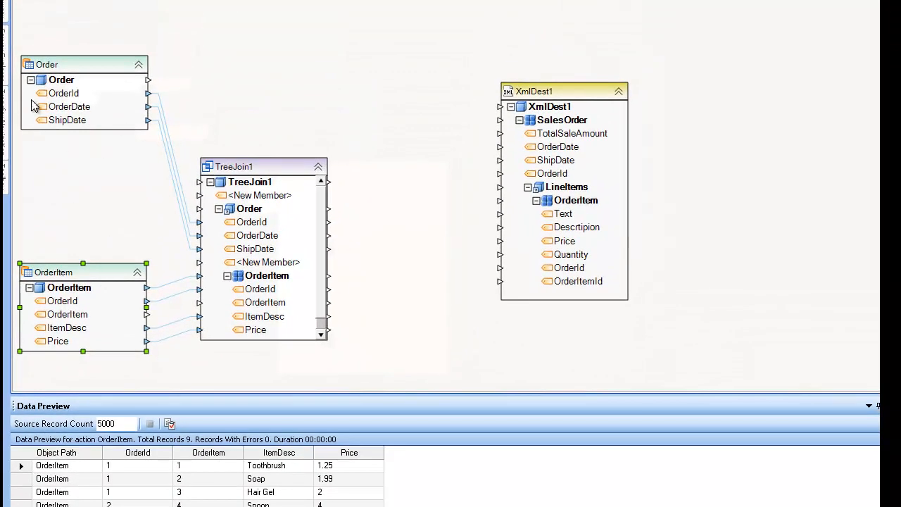
mouse_move(6, 174)
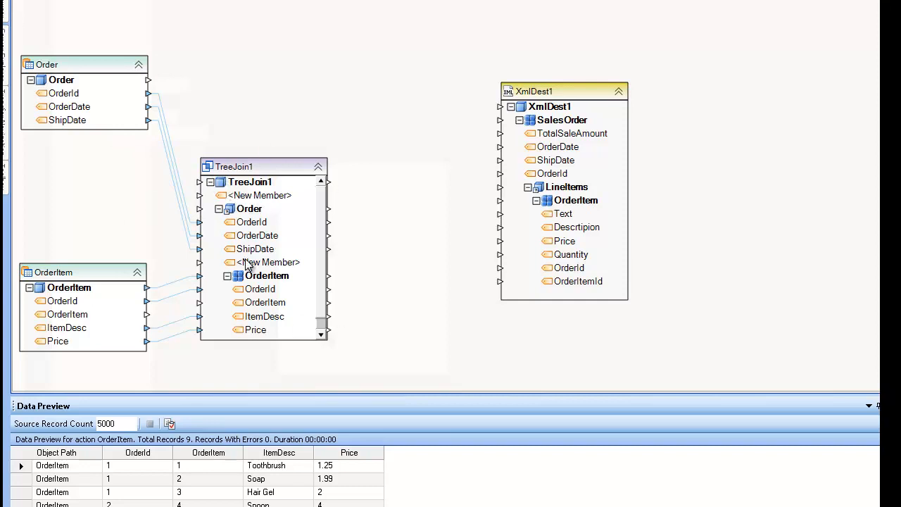
- Preview TreeJoin1 and expand the first record to Order 1 with its nested OrderItem rows
right_click(260, 166)
left_click(296, 262)
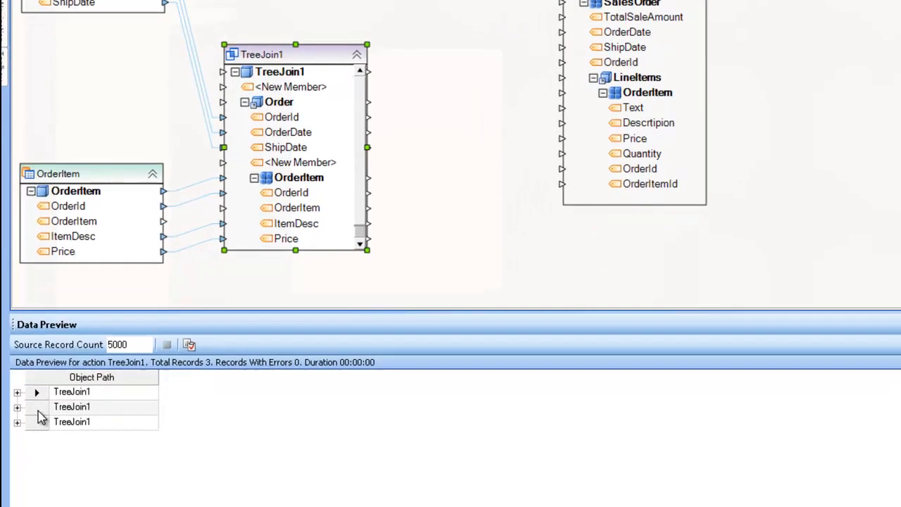
left_click(17, 465)
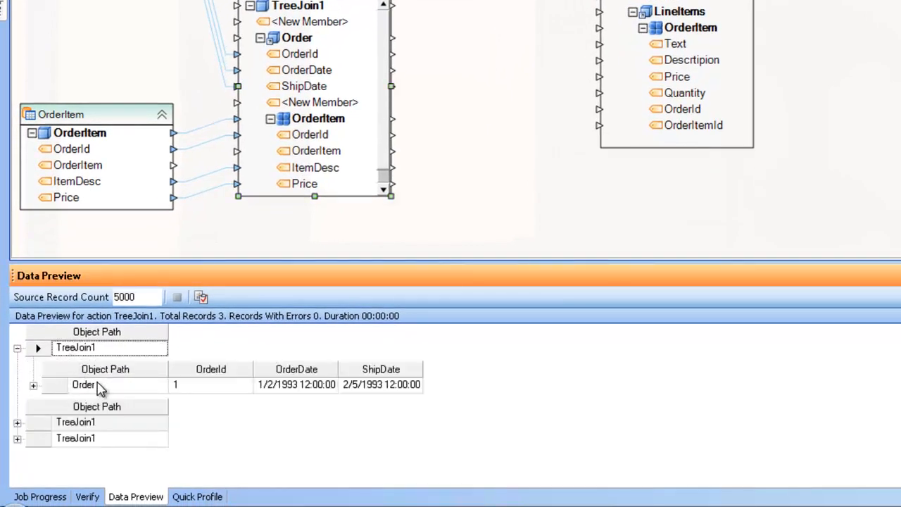
left_click(33, 388)
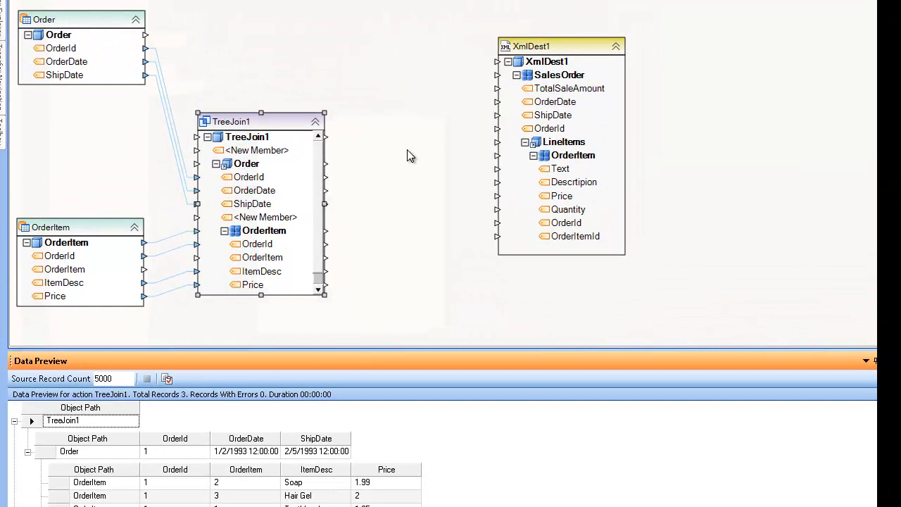
- Move XmlDest1 closer and map TreeJoin1's Order to SalesOrder and OrderItem to OrderItem
left_click_drag(572, 45, 542, 101)
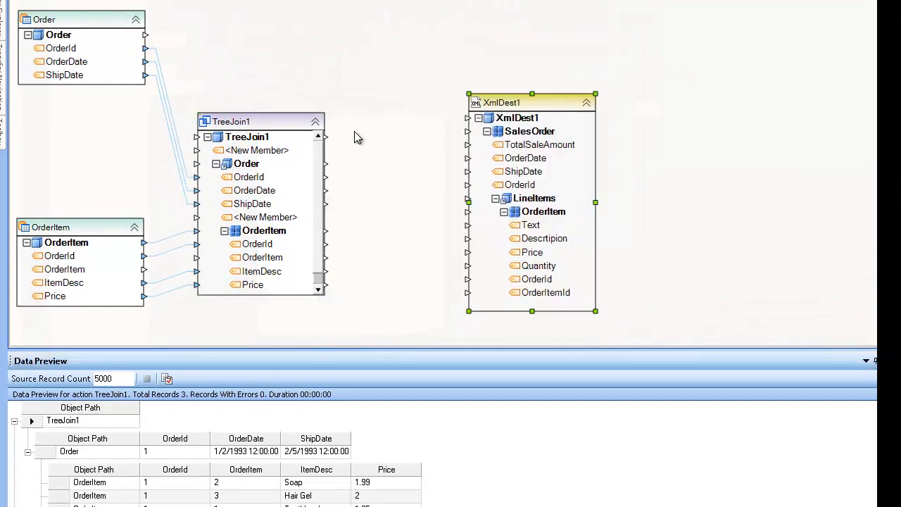
left_click(237, 163)
left_click_drag(237, 163, 496, 133)
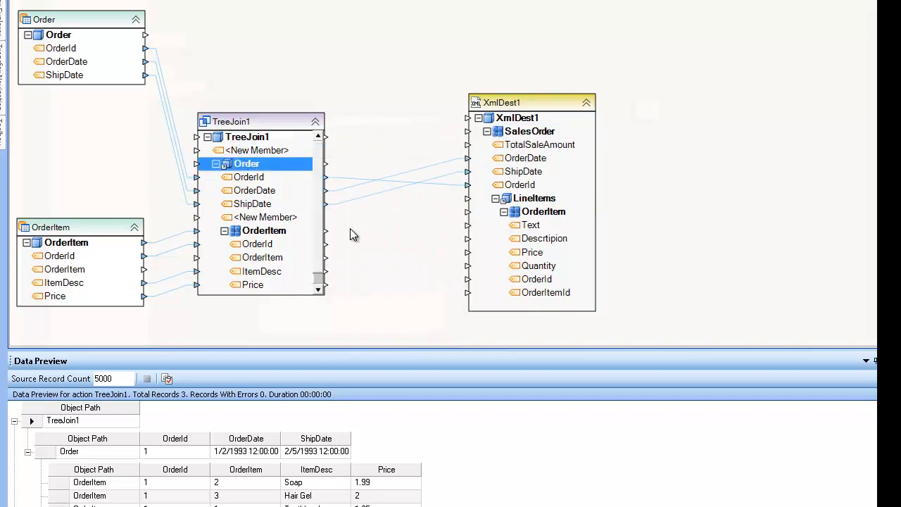
left_click(216, 164)
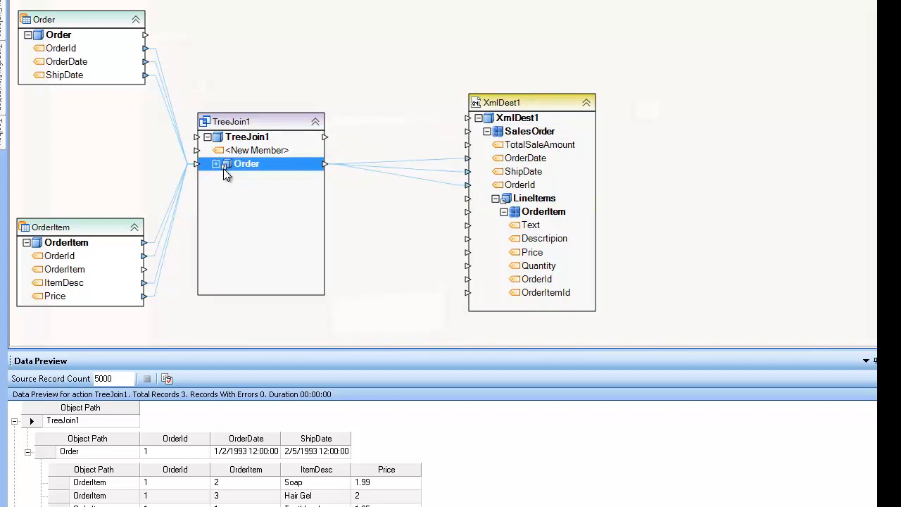
left_click(217, 164)
left_click_drag(270, 237, 525, 223)
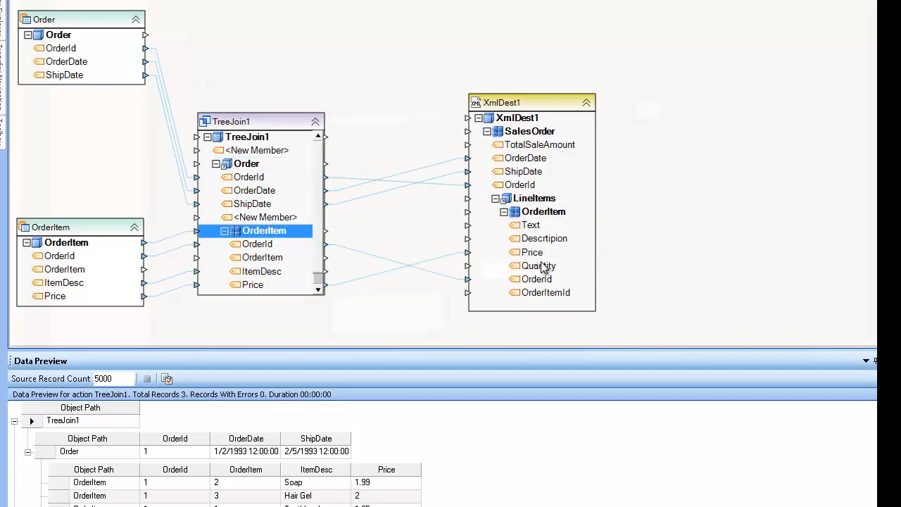
- Map ItemDesc to Descrtipion and the OrderItem field to OrderItemId
left_click(273, 259)
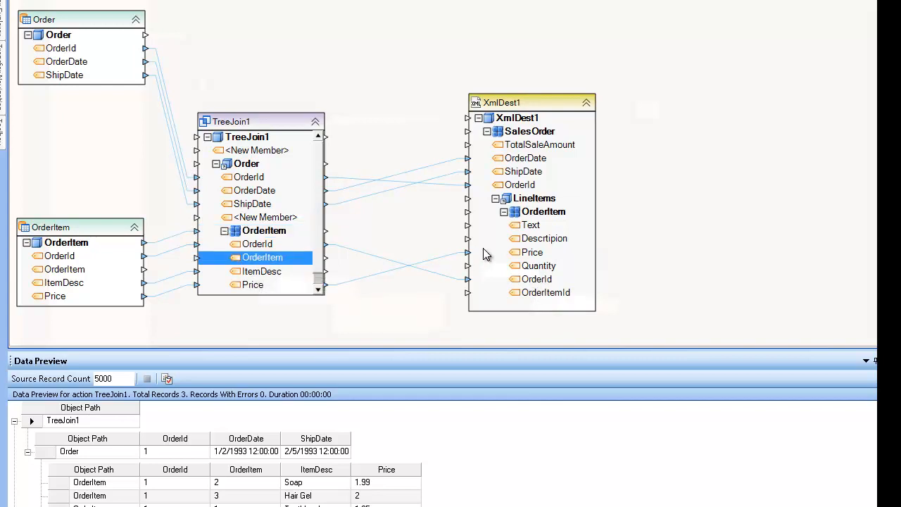
left_click_drag(263, 271, 505, 240)
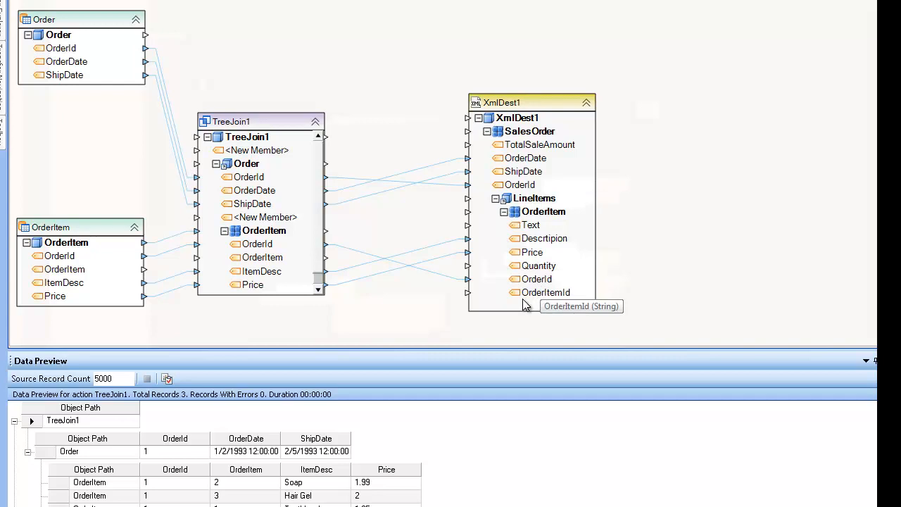
left_click(258, 257)
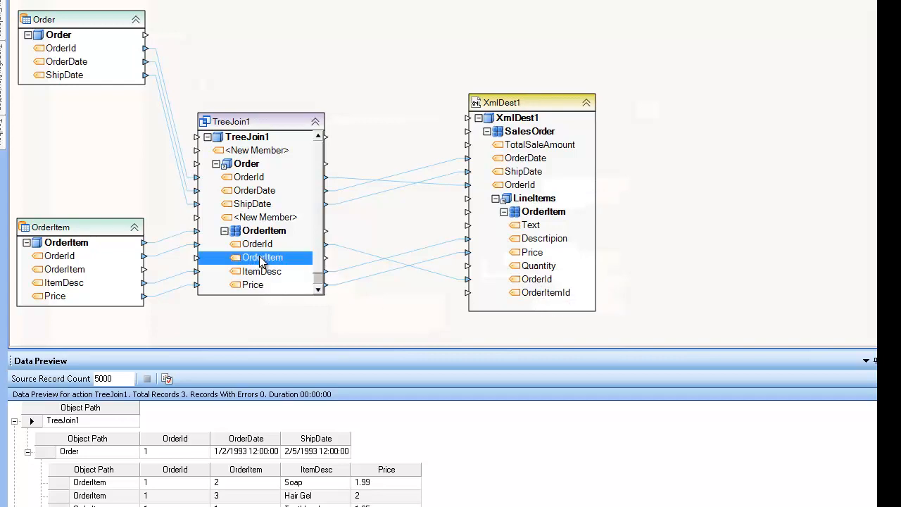
left_click_drag(312, 262, 539, 294)
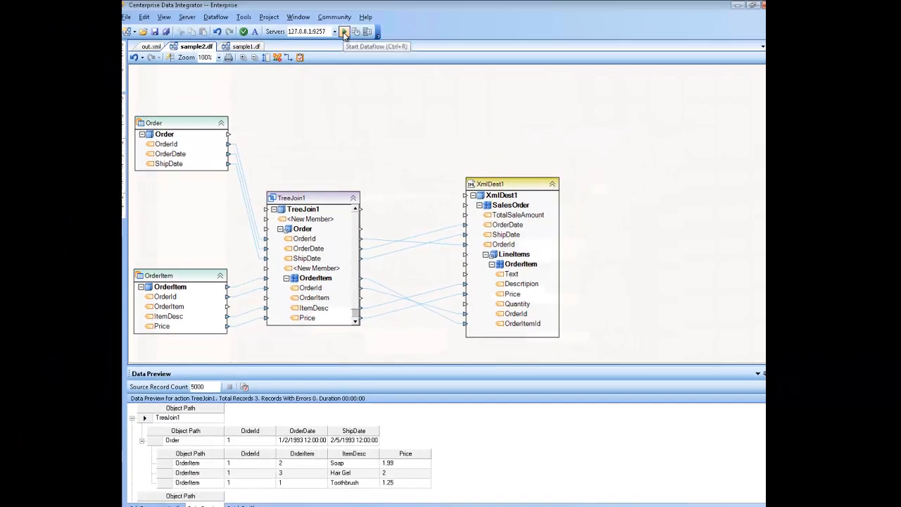
- Run the sample2 dataflow, open the generated out.xml output, then select the TreeJoin1 node
left_click(344, 32)
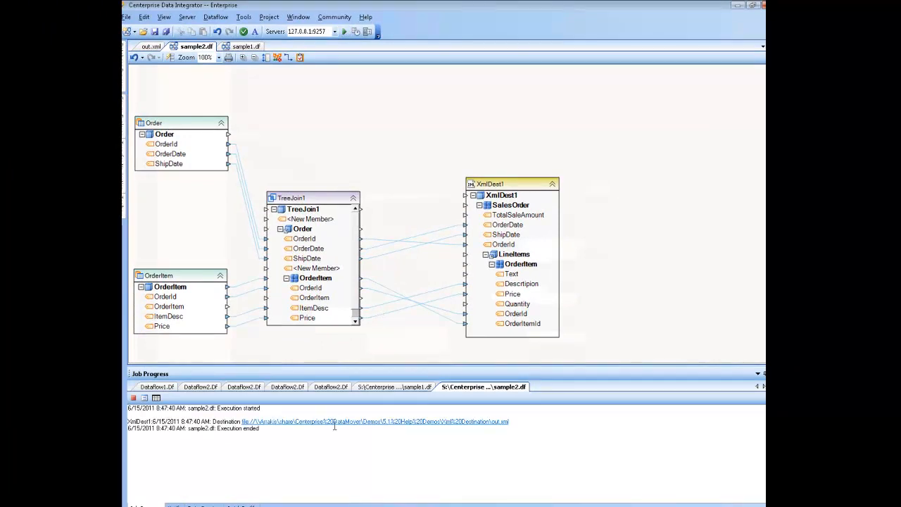
left_click(334, 421)
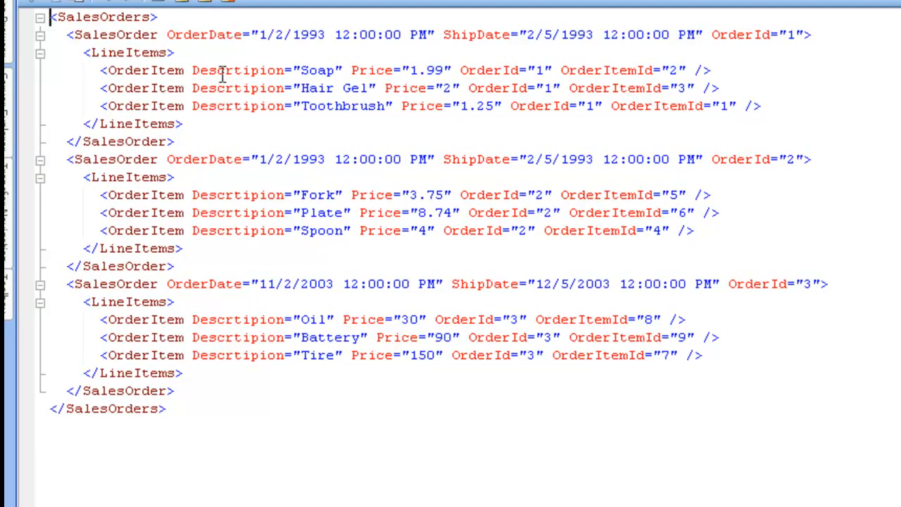
mouse_move(177, 91)
mouse_move(226, 97)
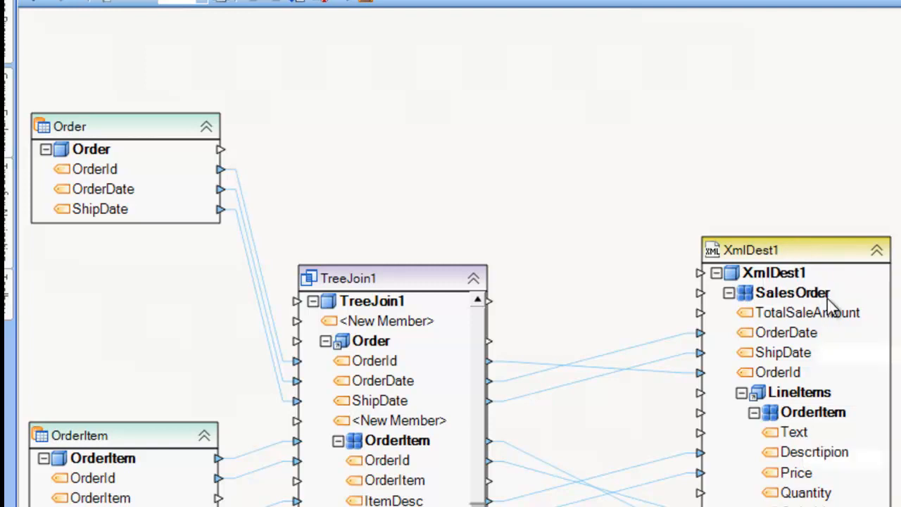
left_click(419, 283)
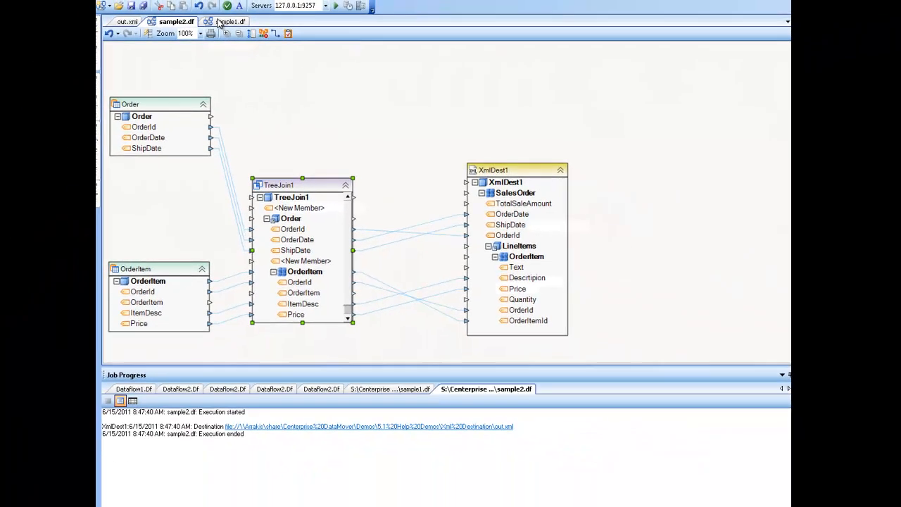
- In sample1.df, delete the existing XmlDest1 XML destination
left_click(218, 21)
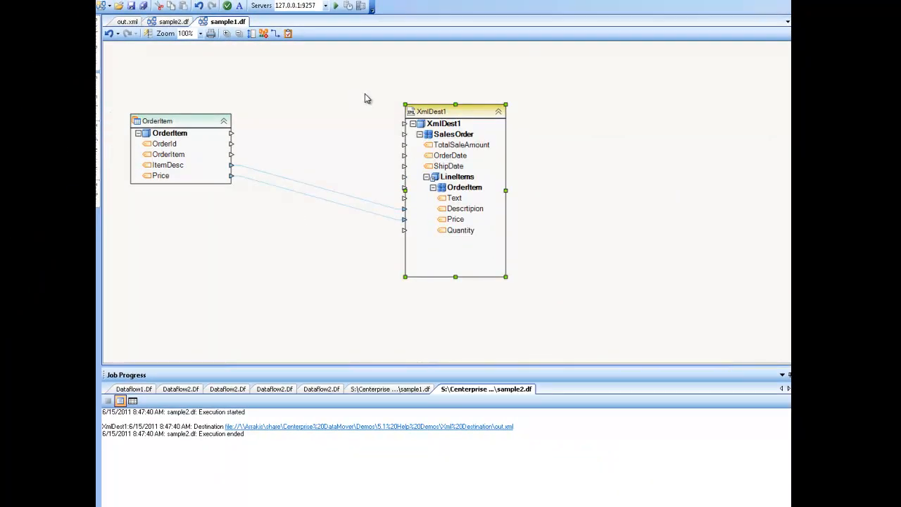
right_click(436, 111)
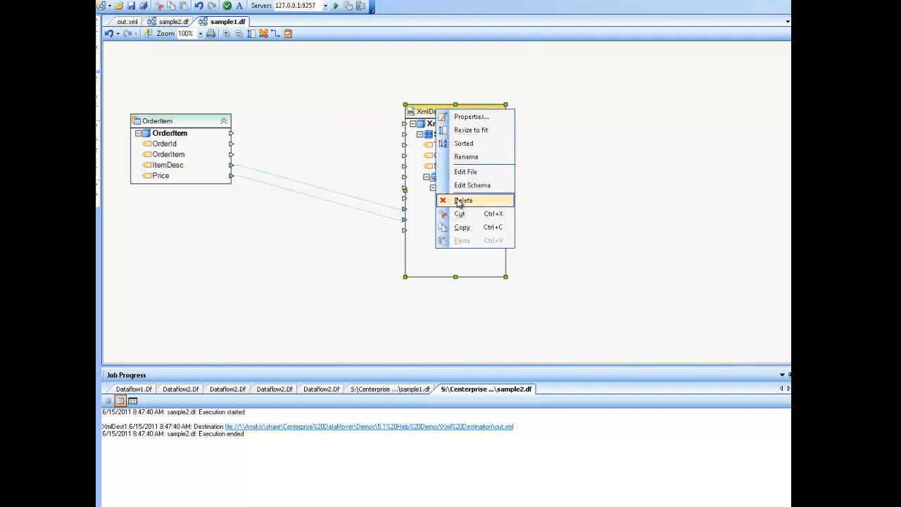
left_click(459, 202)
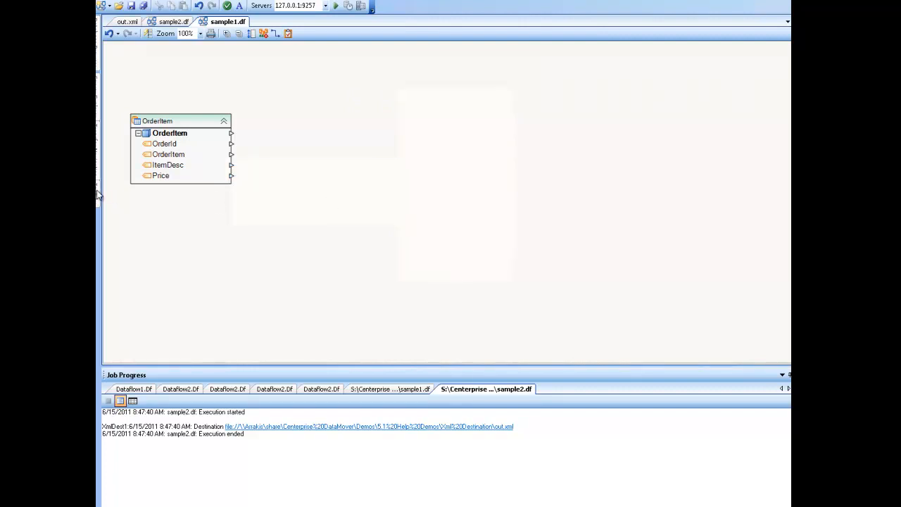
- Pin the Toolbox and add a new XML File Destination, XmlDest1, to the dataflow
mouse_move(99, 195)
left_click(198, 22)
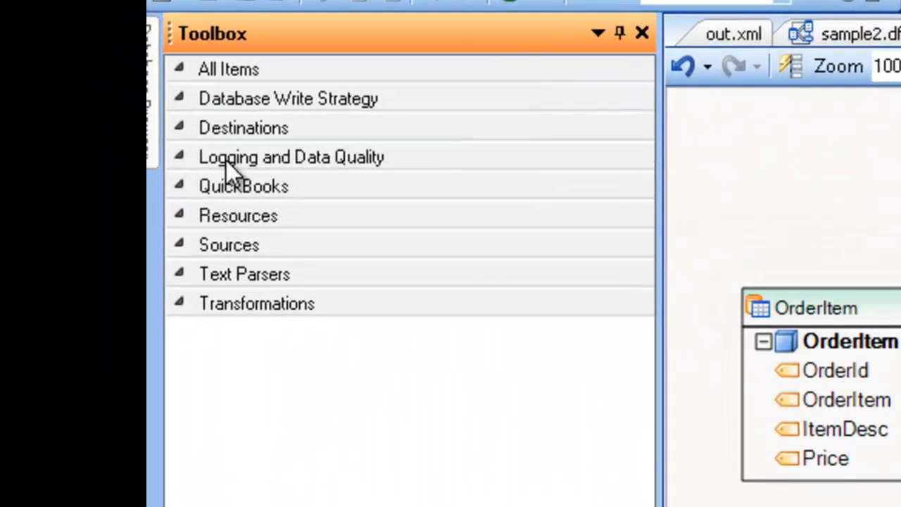
left_click(244, 131)
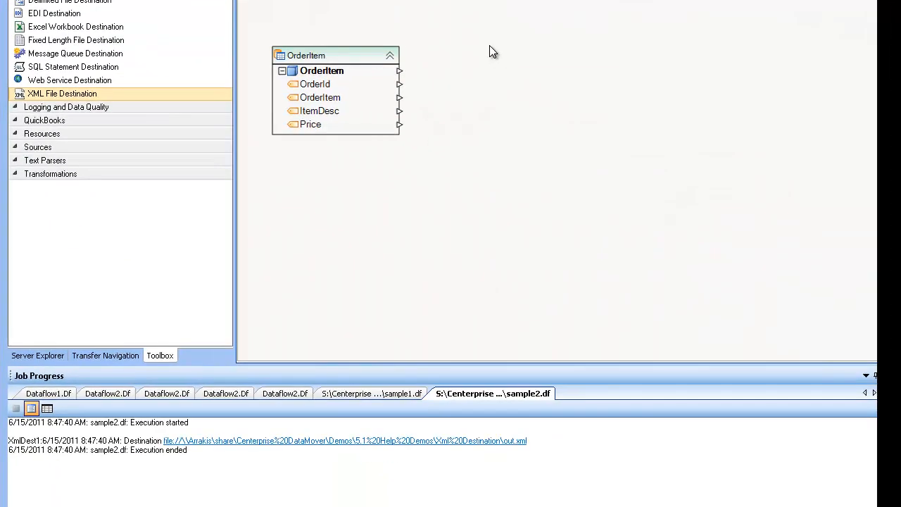
left_click(542, 54)
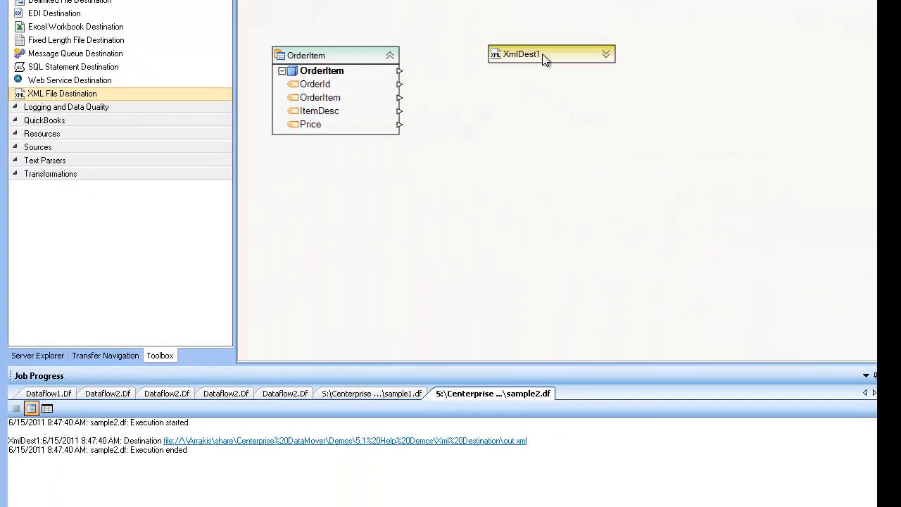
left_click(610, 54)
- Point XmlDest1 at out.xml, replacing the existing file, and keep Unicode (UTF-8) encoding
double_click(548, 55)
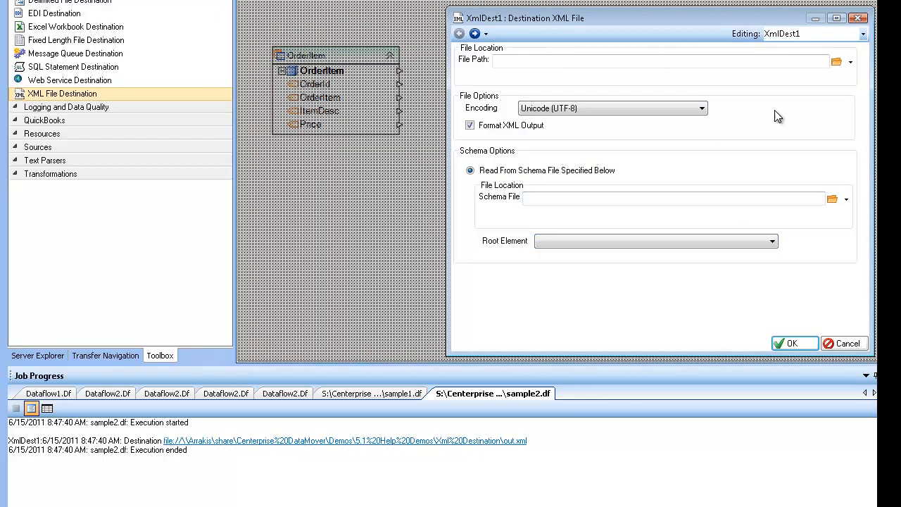
left_click(845, 344)
right_click(571, 62)
left_click(589, 72)
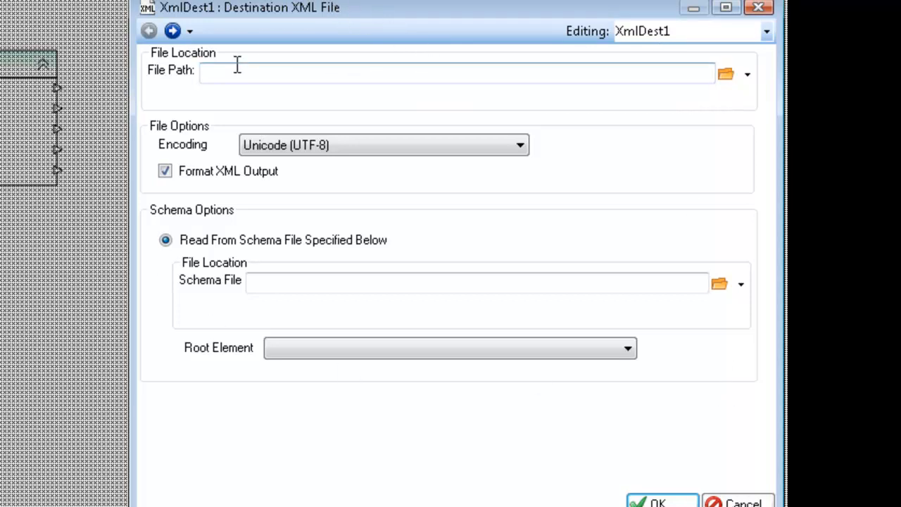
left_click(725, 73)
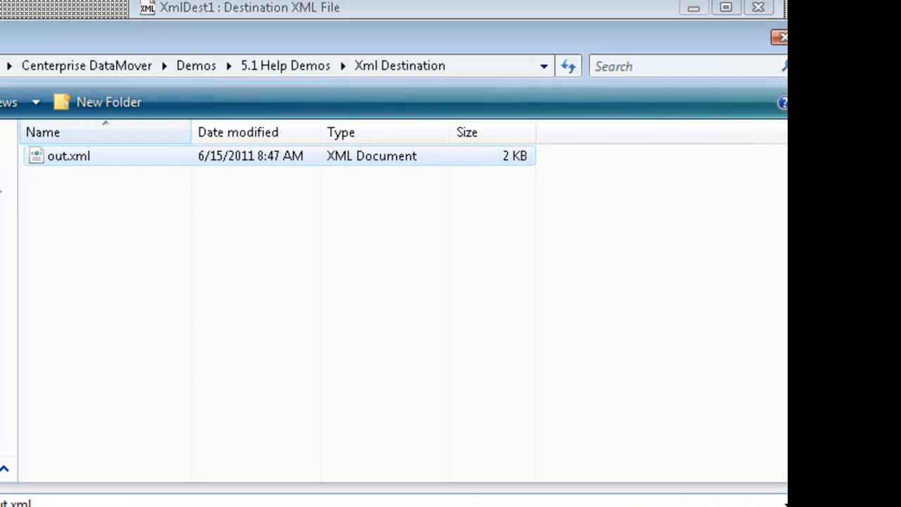
left_click(567, 506)
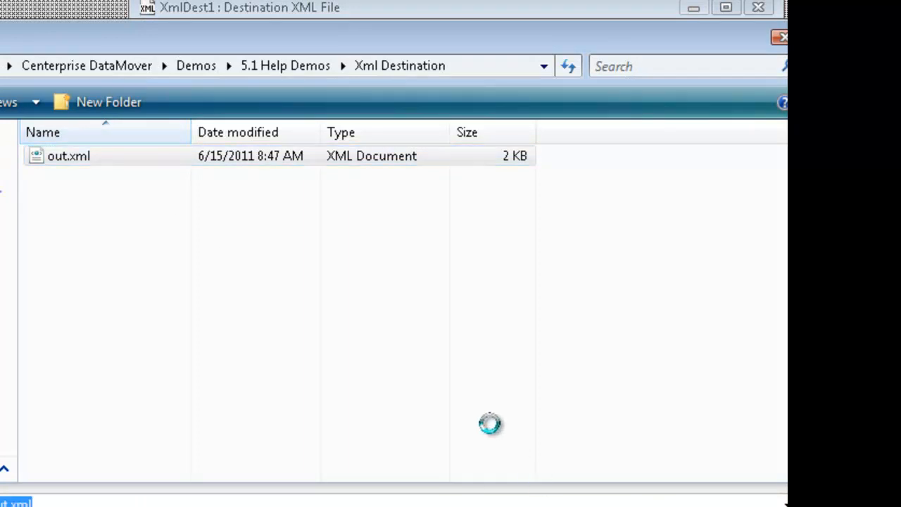
left_click(184, 330)
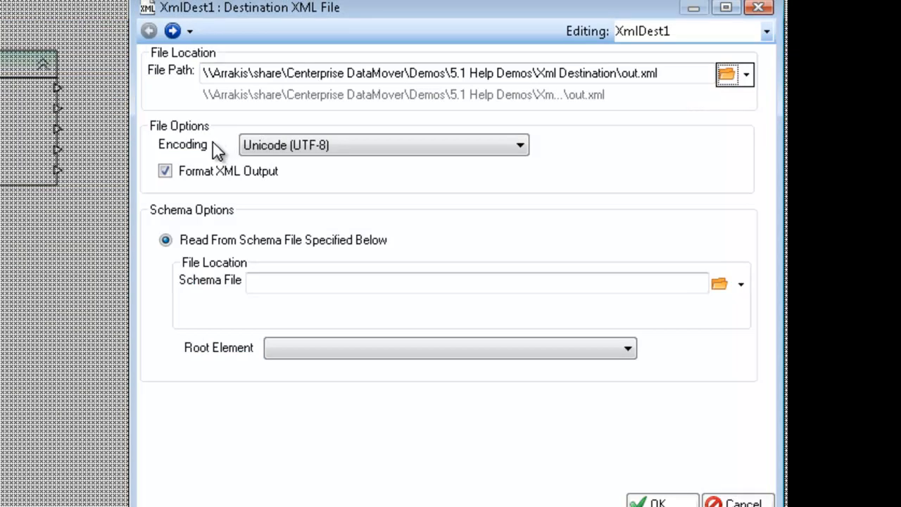
left_click(283, 145)
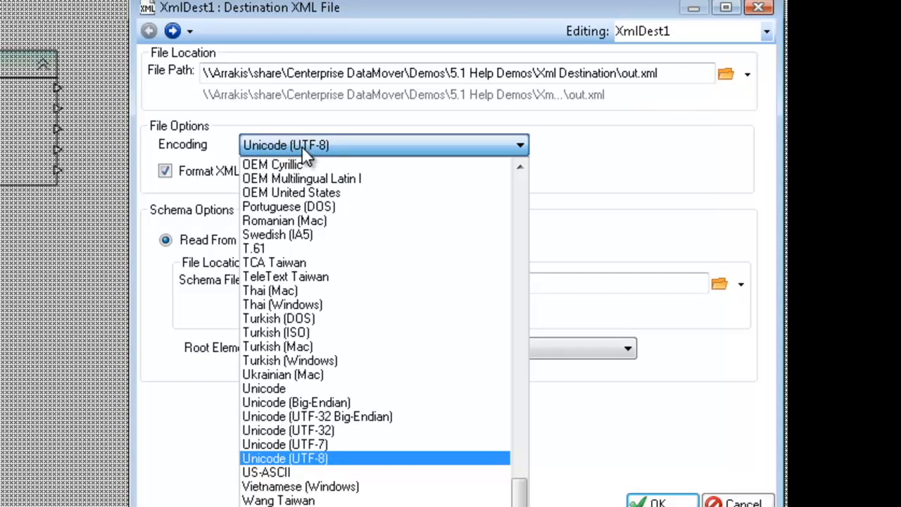
left_click(311, 458)
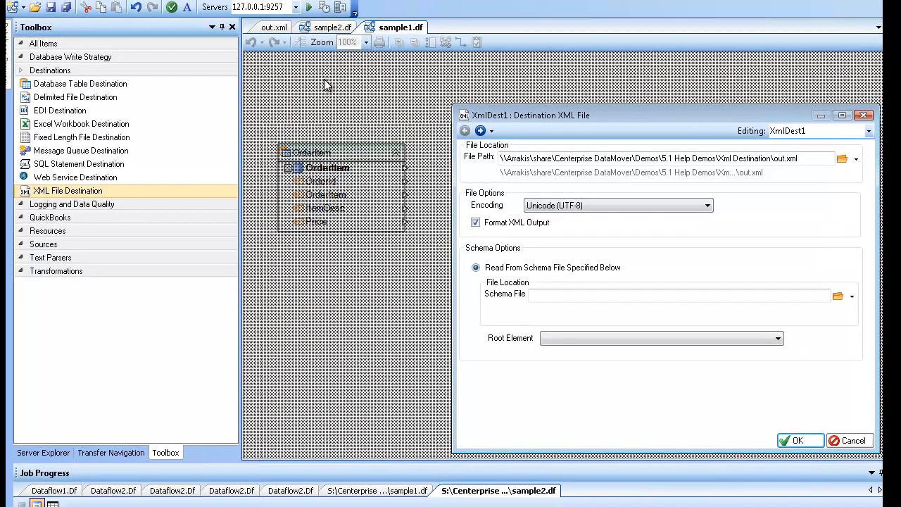
- Glance at the generated out.xml document, then return to XmlDest1's schema settings
left_click(269, 30)
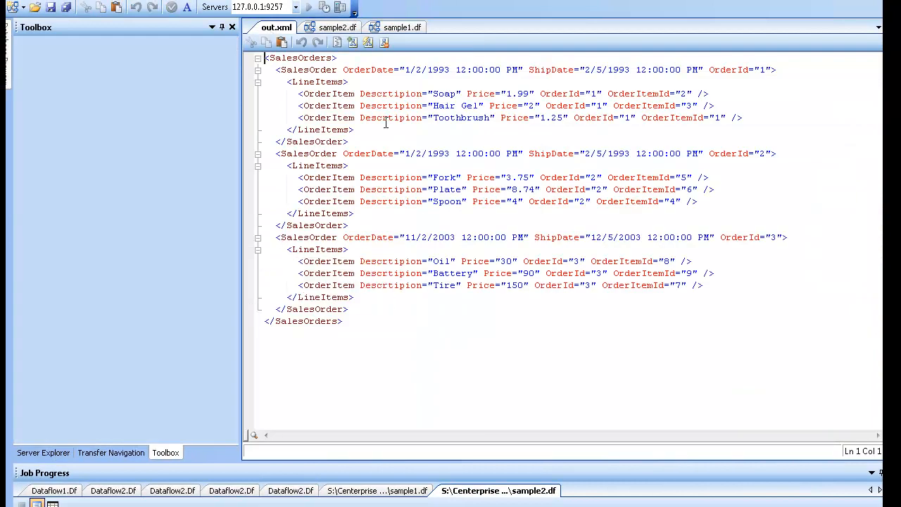
left_click(390, 28)
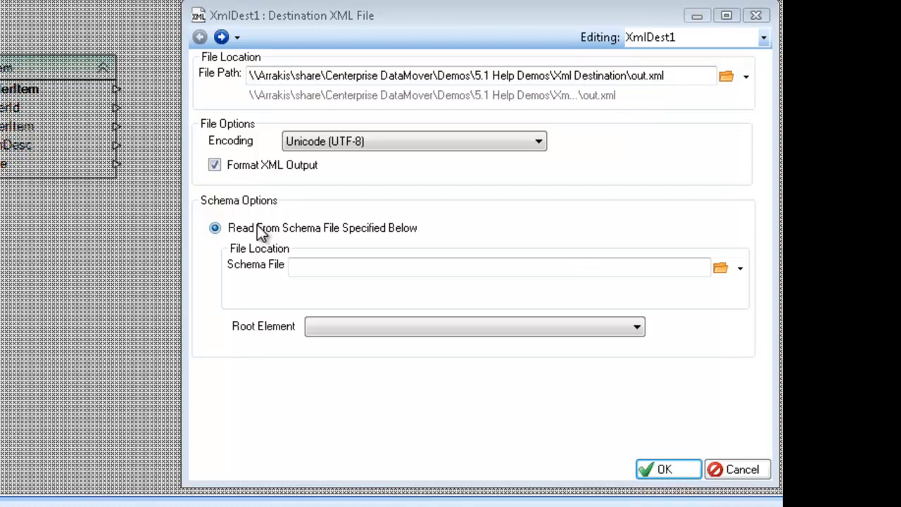
left_click(739, 268)
left_click(684, 241)
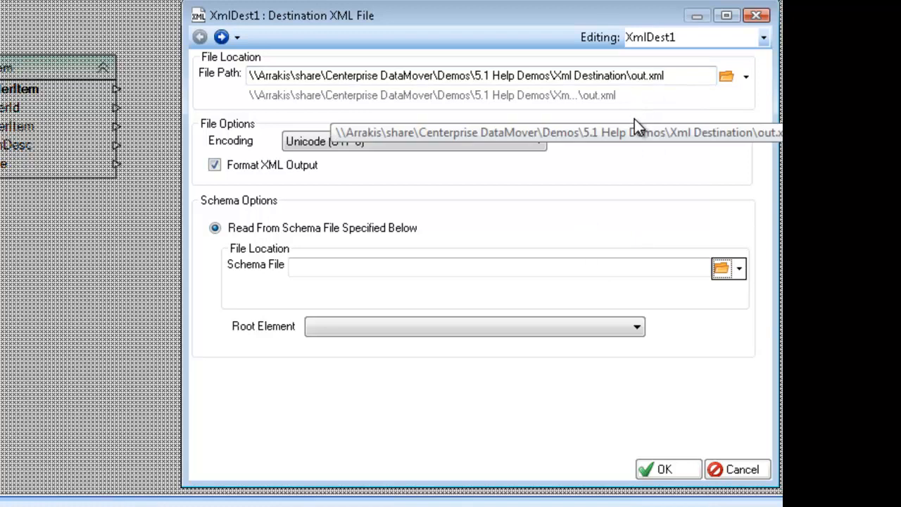
- Choose StandardOrders.xsd from the Xml Destination demo folder as the schema file
left_click(694, 268)
left_click(719, 270)
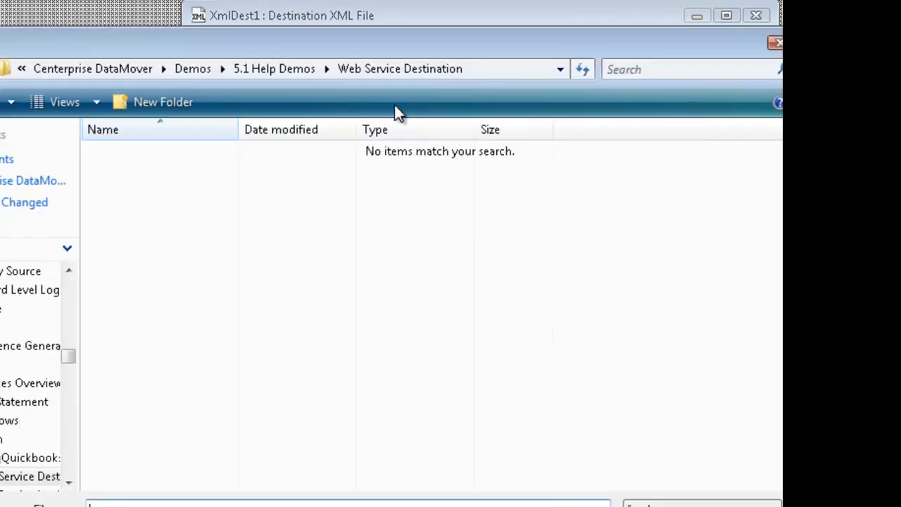
left_click(278, 68)
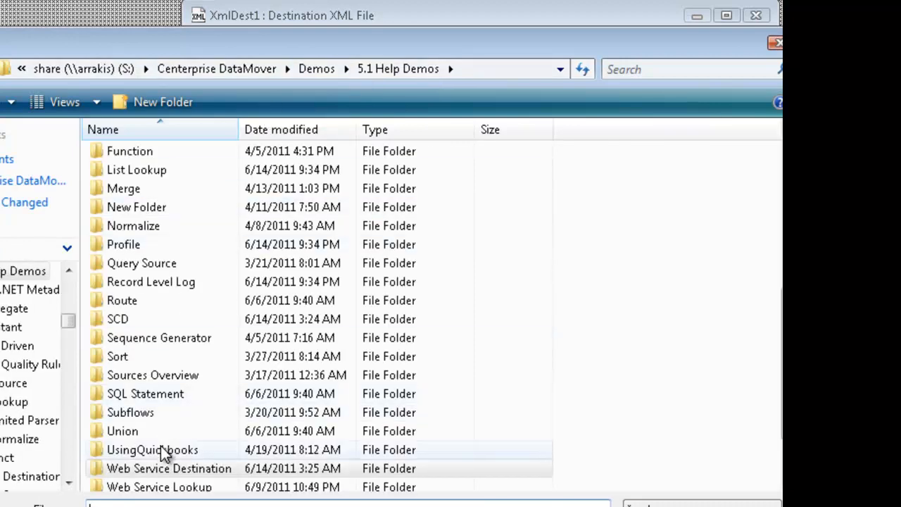
scroll(160, 446, "down", 2)
left_click(143, 446)
double_click(143, 446)
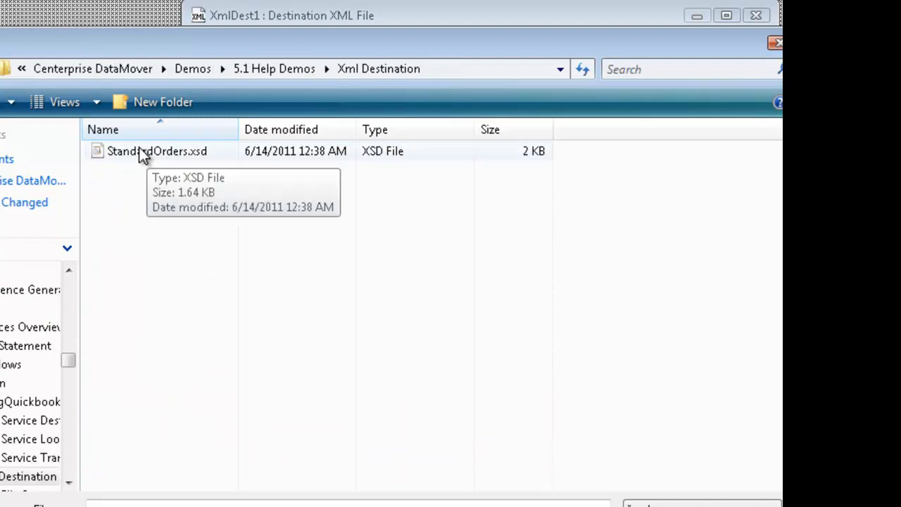
left_click(121, 153)
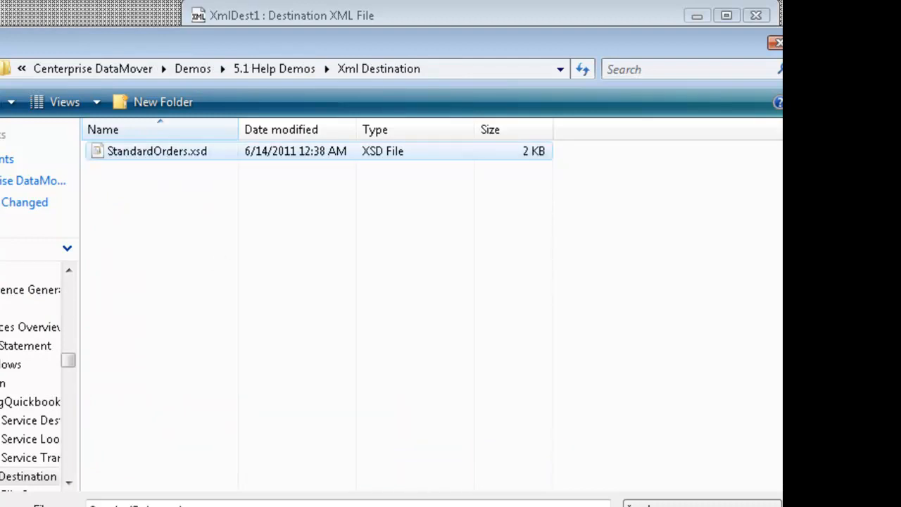
key("Return")
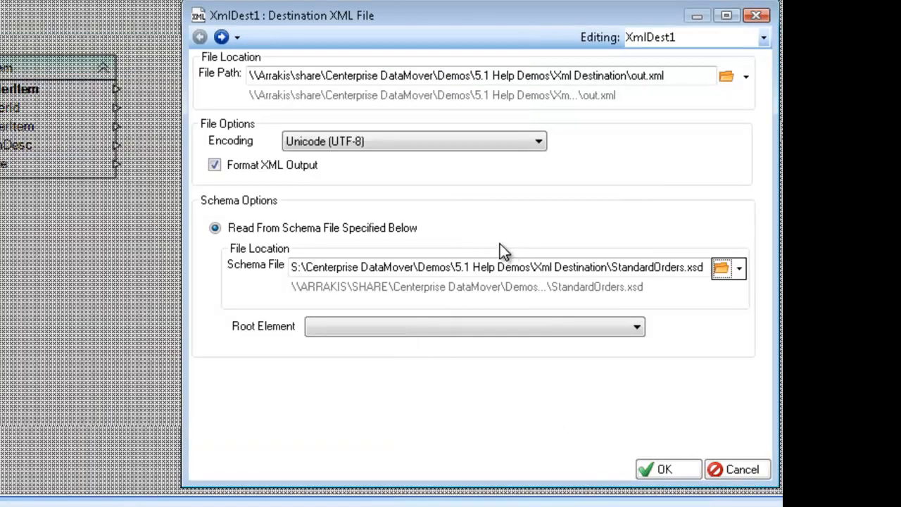
- Set SalesOrders as the root element, check the layout down to OrderItem, and accept
left_click(436, 329)
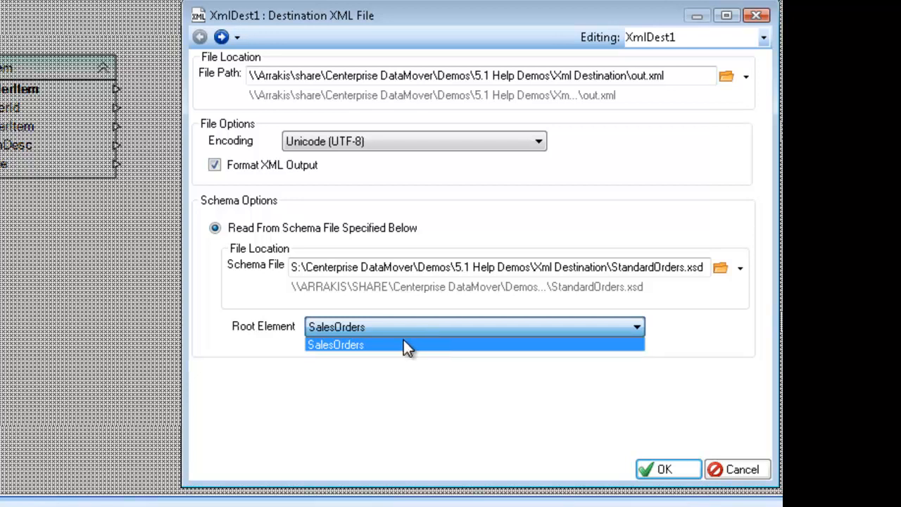
left_click(360, 344)
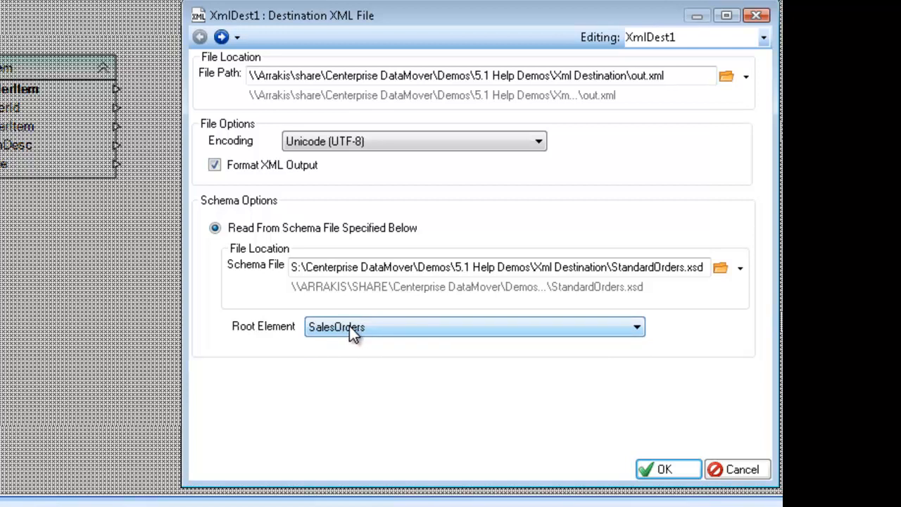
left_click(223, 36)
left_click(202, 61)
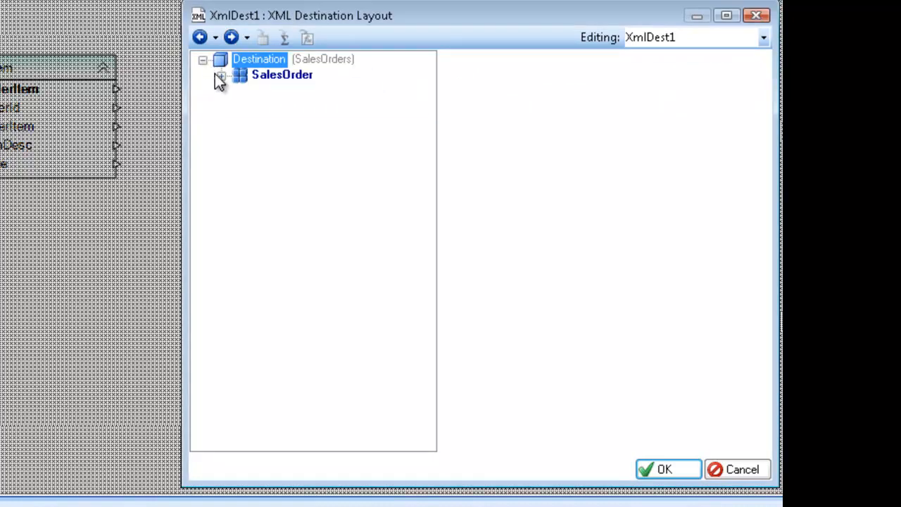
left_click(221, 76)
left_click(240, 155)
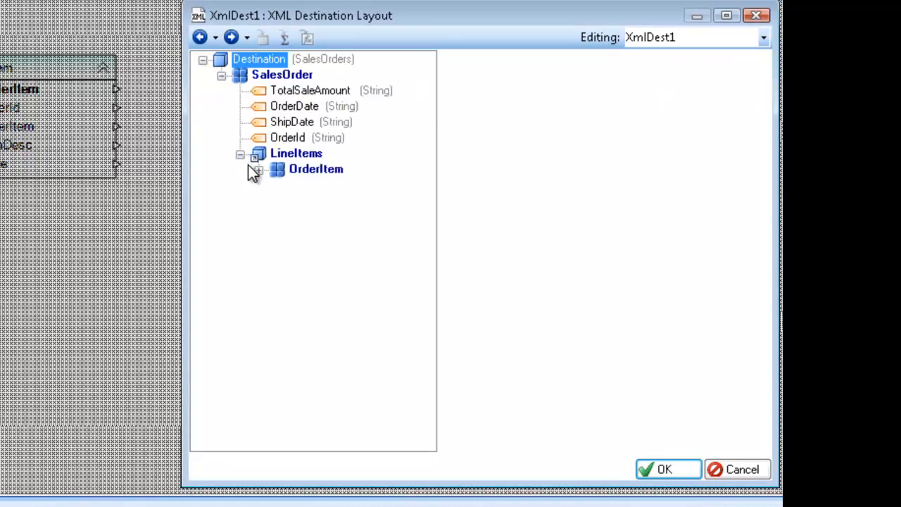
left_click(259, 169)
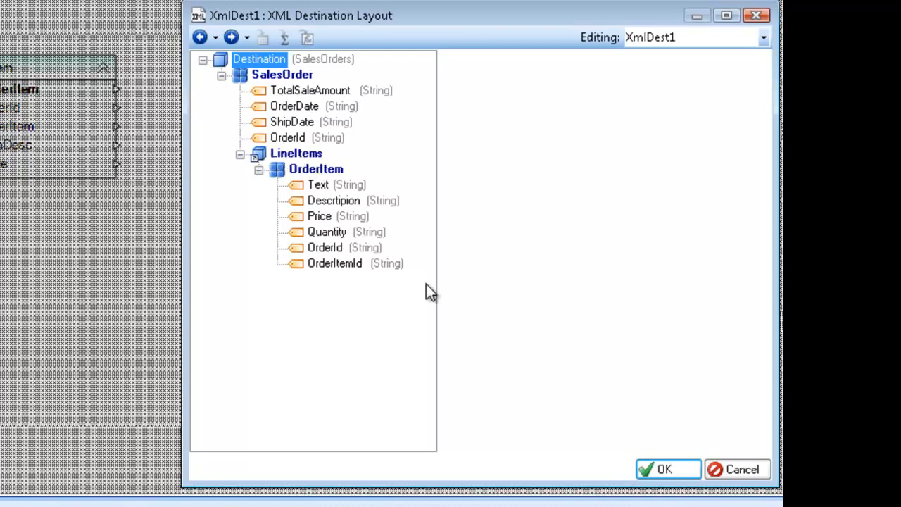
left_click(660, 476)
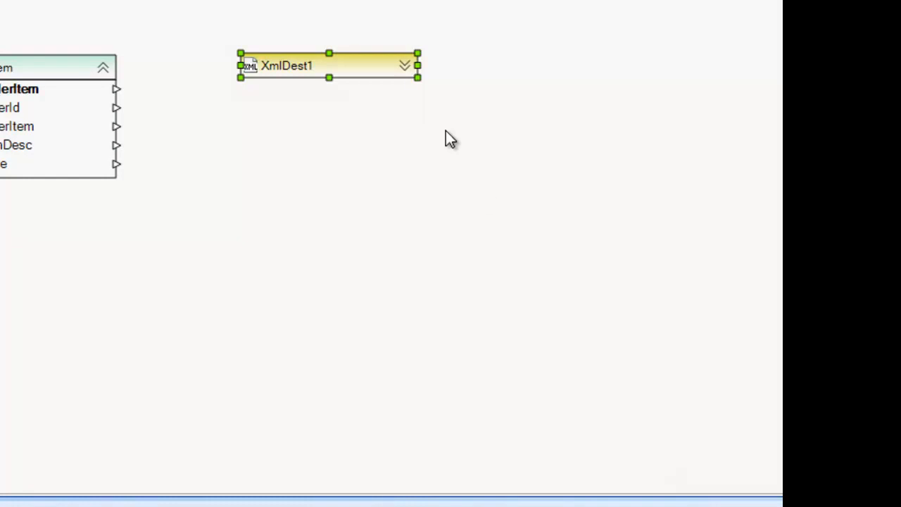
- Expand and enlarge XmlDest1 to reveal its SalesOrder, LineItems and OrderItem fields
left_click(404, 65)
left_click_drag(329, 118, 329, 349)
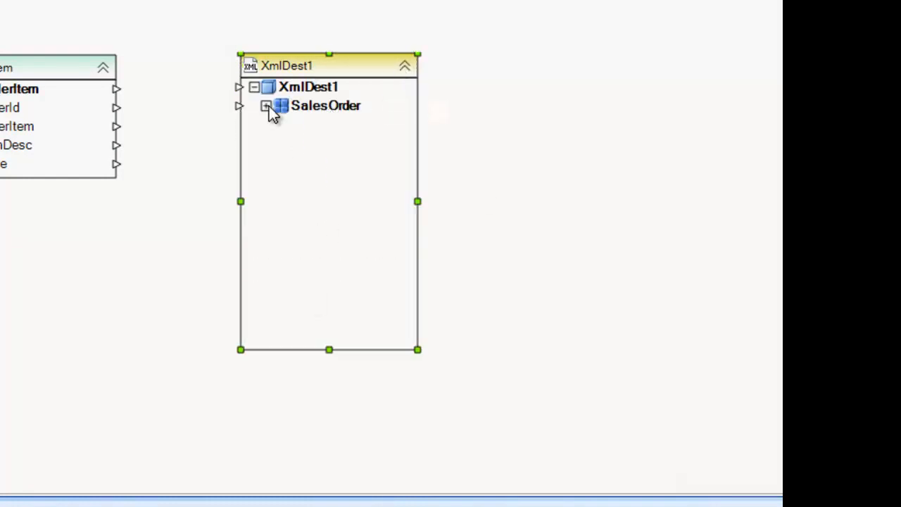
left_click(267, 107)
left_click(276, 200)
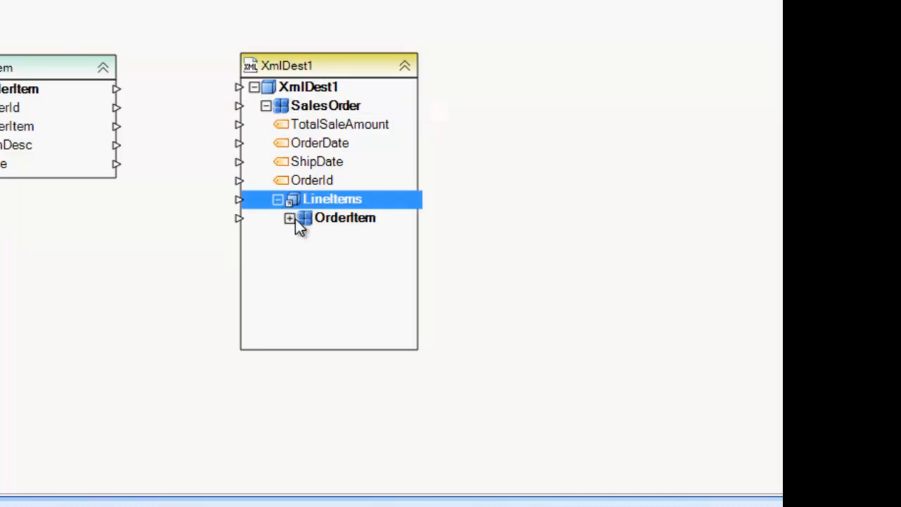
left_click(290, 219)
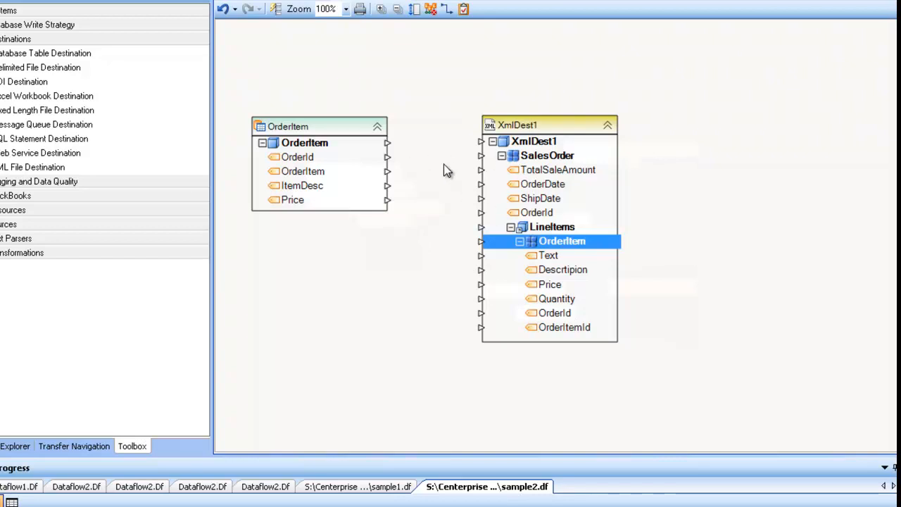
- Map source OrderItem fields into XmlDest1's OrderItem and link Price to TotalSaleAmount
left_click_drag(300, 148, 533, 252)
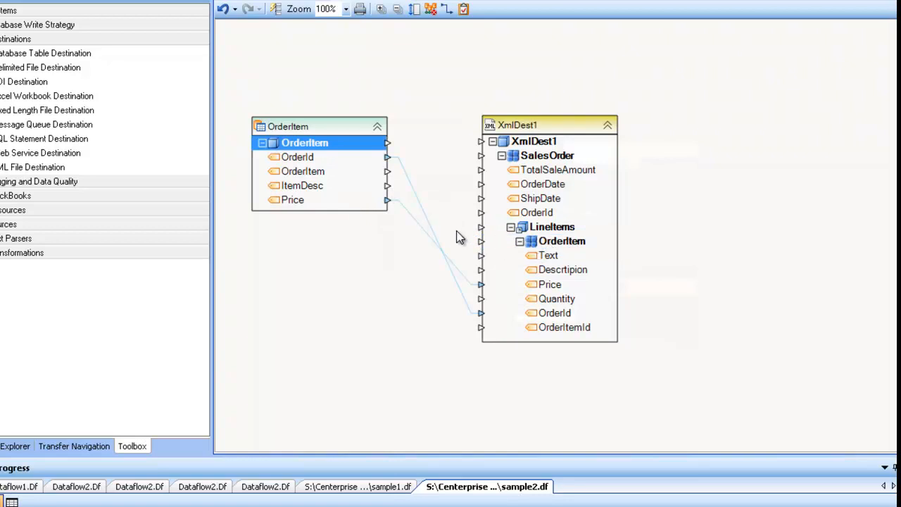
left_click(302, 187)
left_click_drag(300, 202, 501, 171)
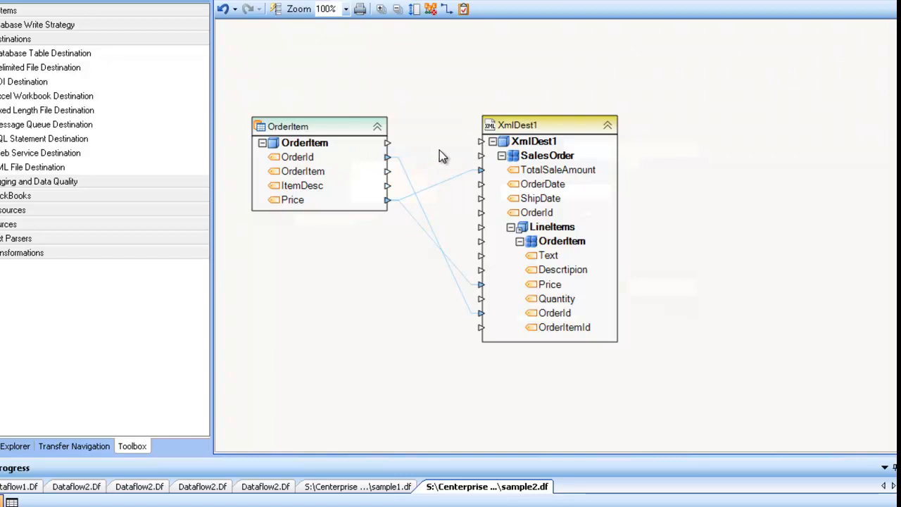
left_click_drag(450, 149, 648, 368)
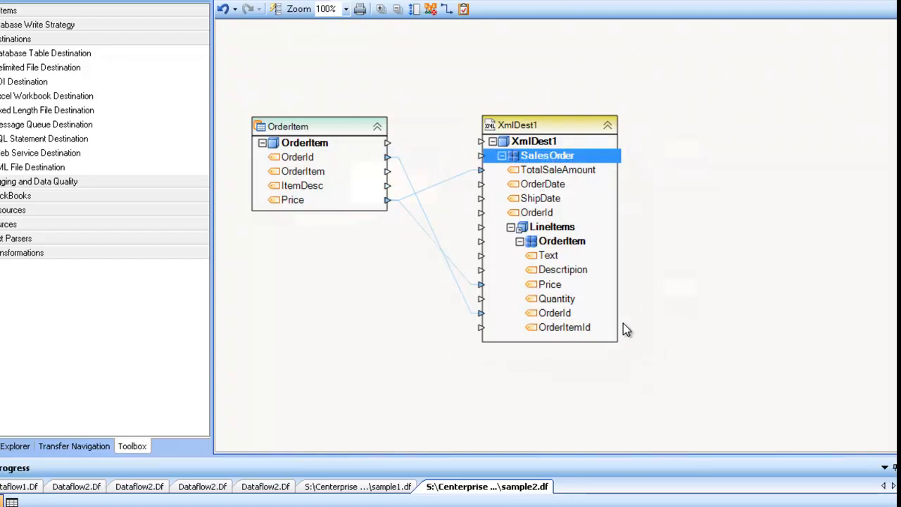